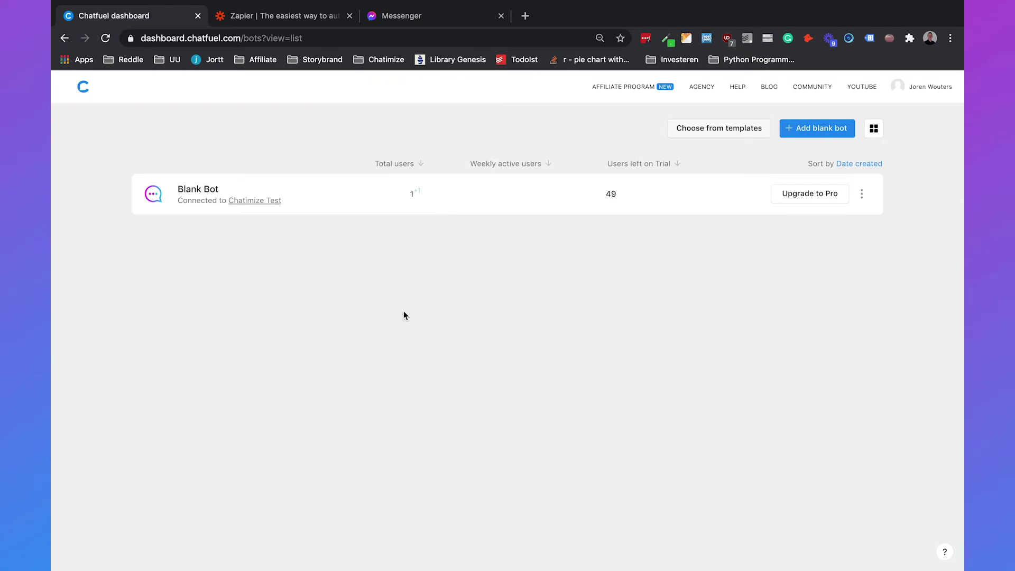
- Open the Blank Bot in Chatfuel and view its flows
left_click(205, 178)
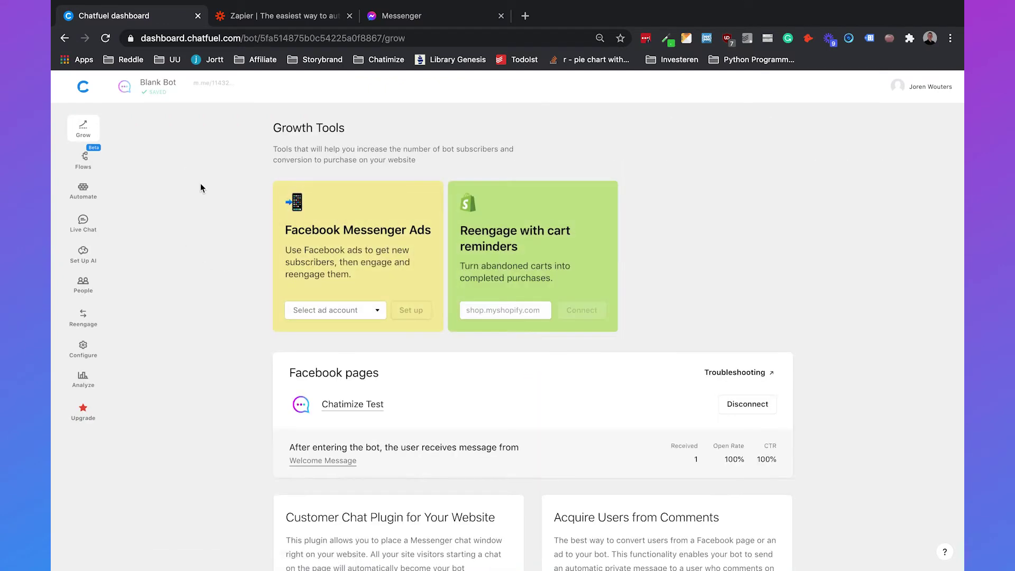
left_click(82, 162)
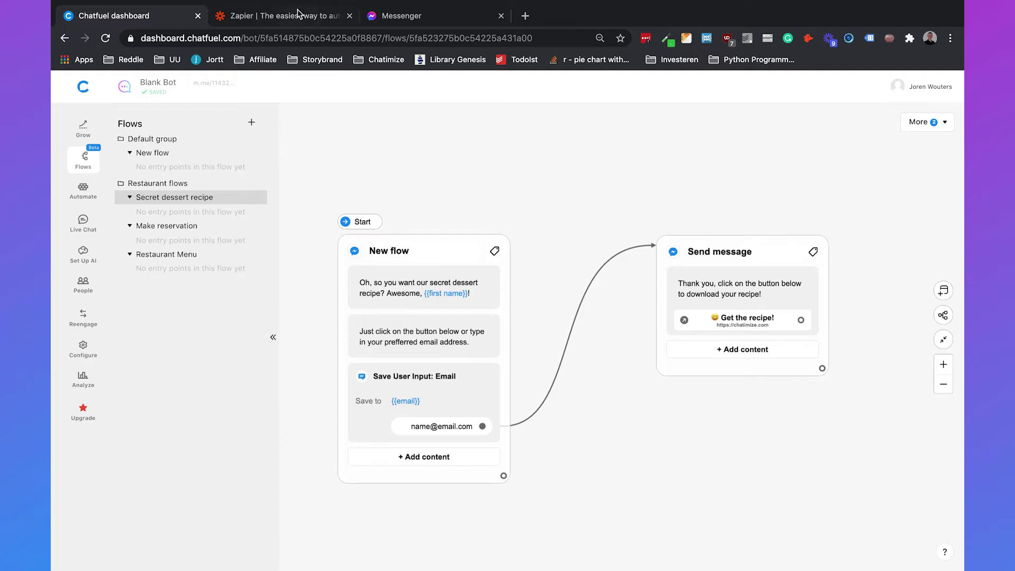
- Log in to Zapier with the account e-mail address
left_click(296, 15)
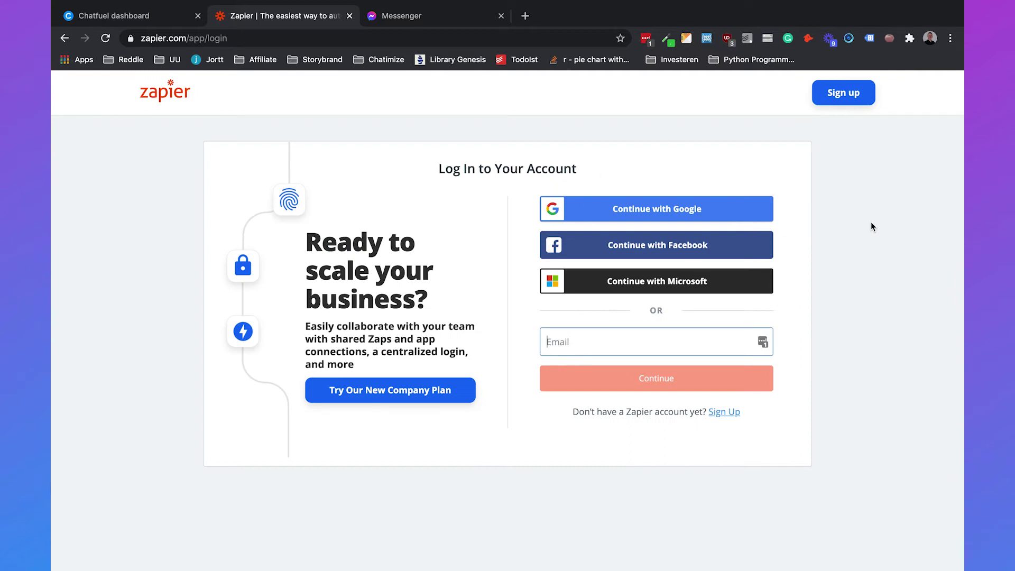
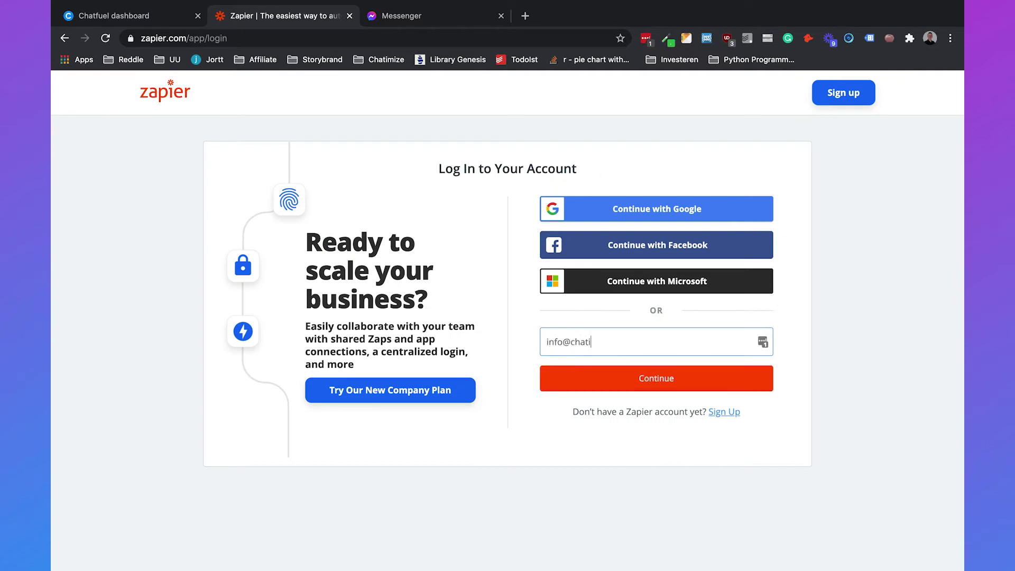
left_click(675, 379)
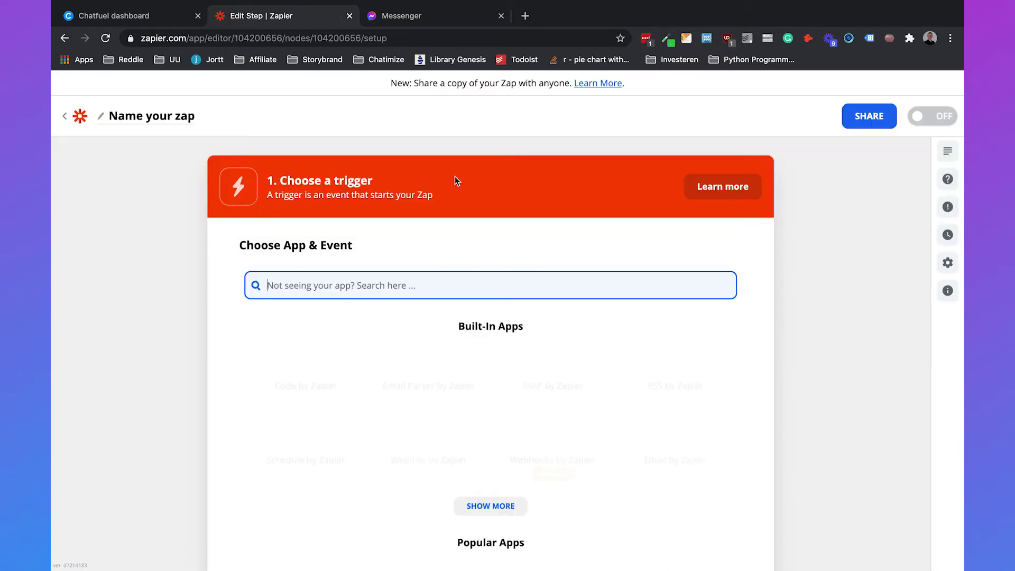
- Search the trigger apps for 'chatfuel'
type("chatfuel")
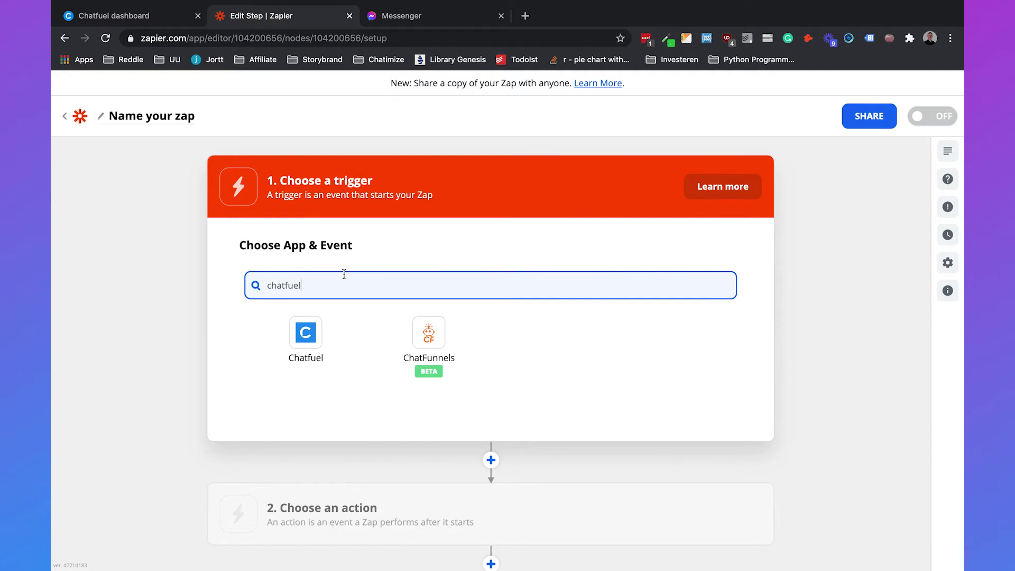
- Choose Chatfuel as the trigger app with the Updated Subscriber Attribute event
left_click(305, 338)
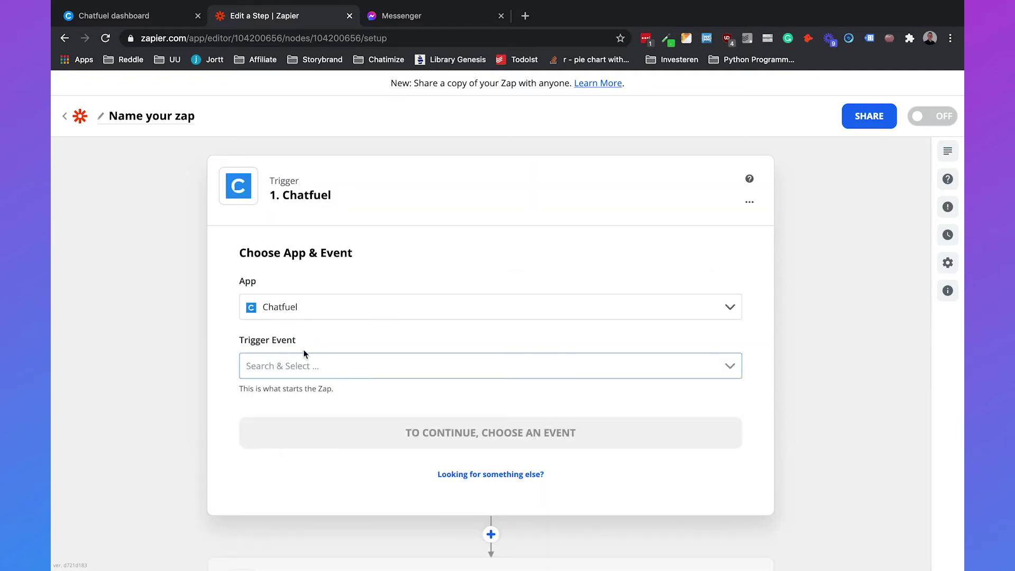
left_click(302, 364)
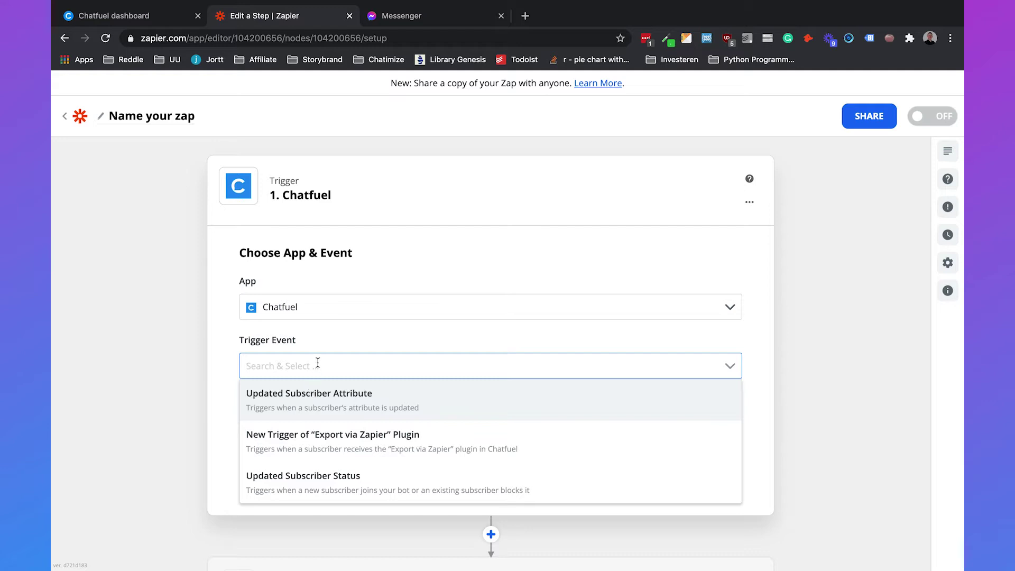
left_click(313, 402)
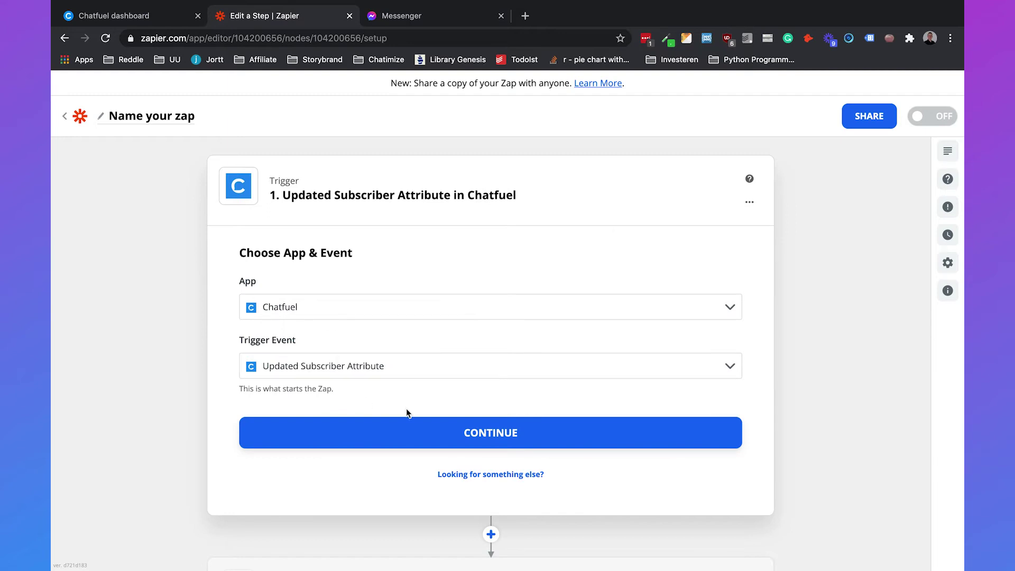
left_click(407, 425)
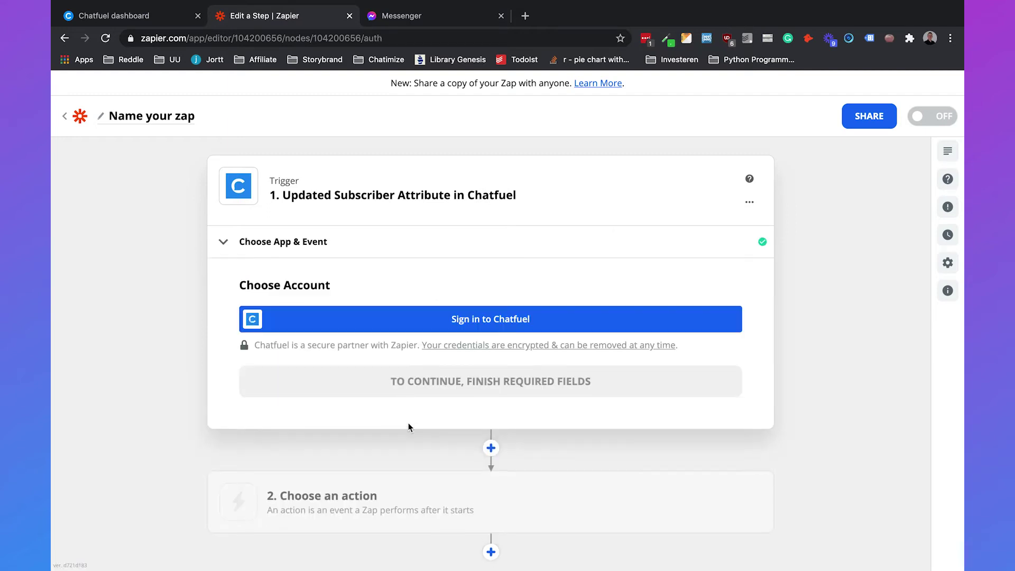
- Sign in to Chatfuel and connect the Blank Bot account
left_click(482, 317)
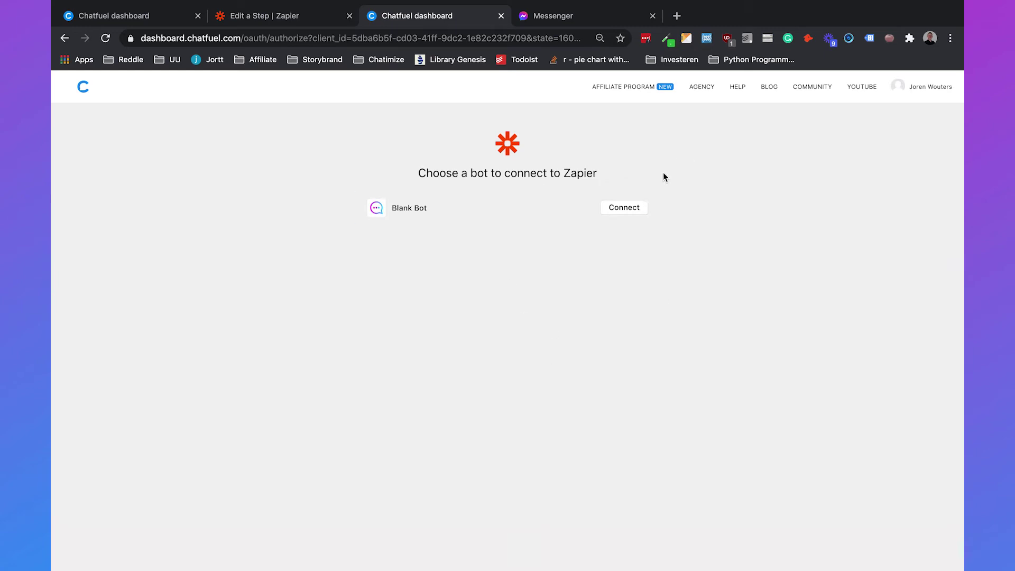
left_click(632, 210)
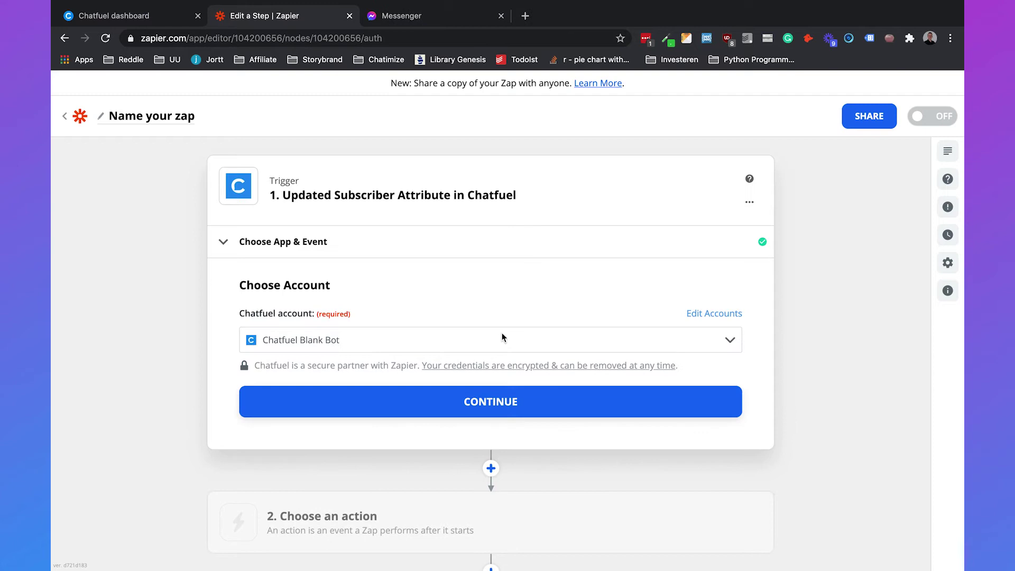
left_click(486, 402)
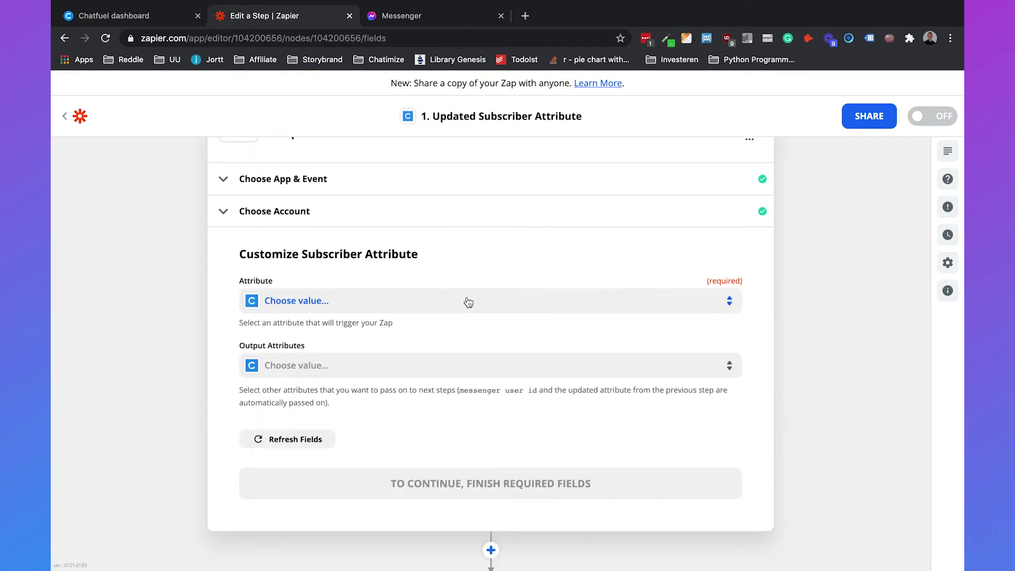
- Set email as both the triggering and output attribute, then test the trigger
left_click(468, 302)
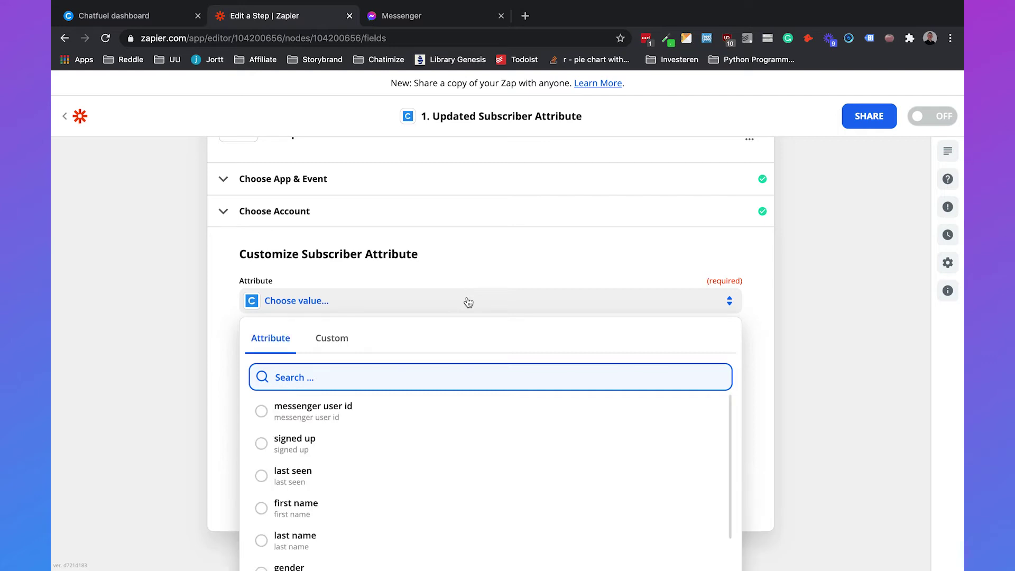
type("email")
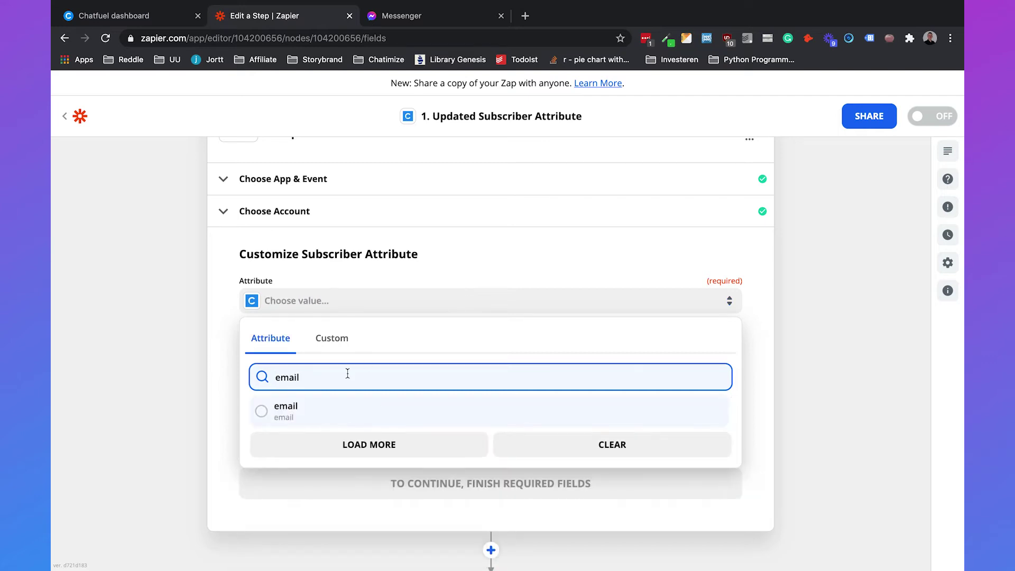
left_click(307, 408)
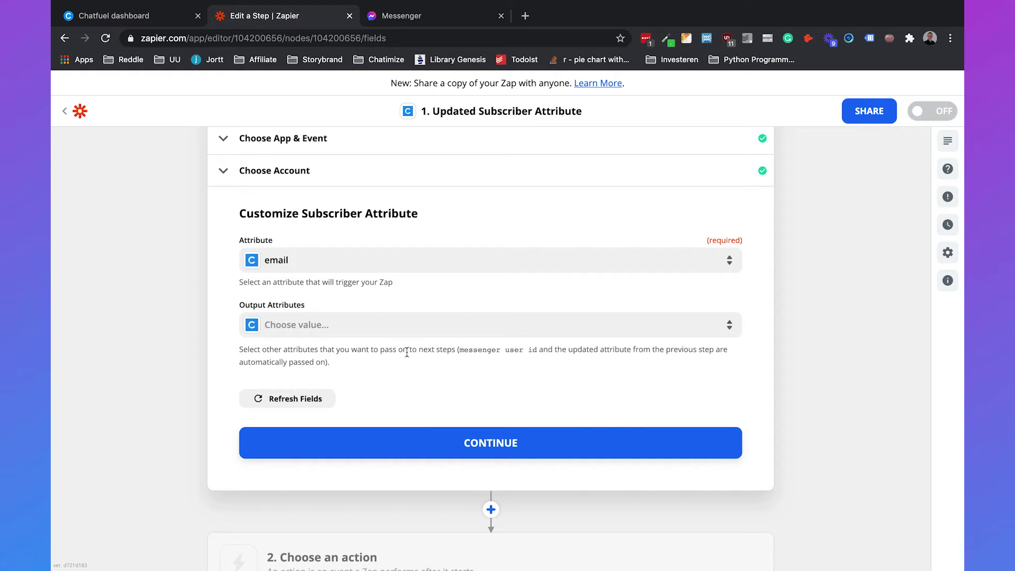
left_click(456, 328)
type("email")
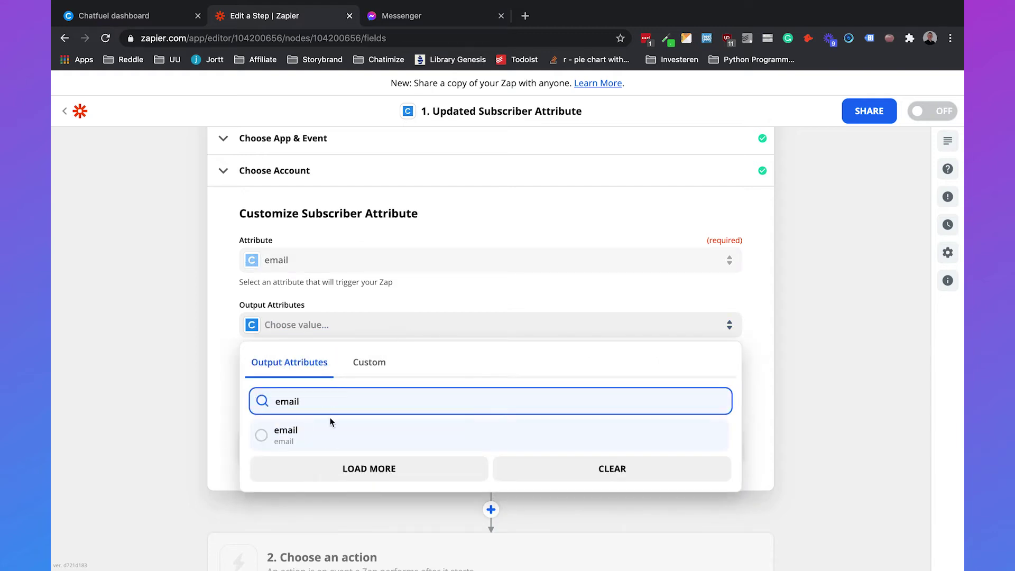
left_click(331, 425)
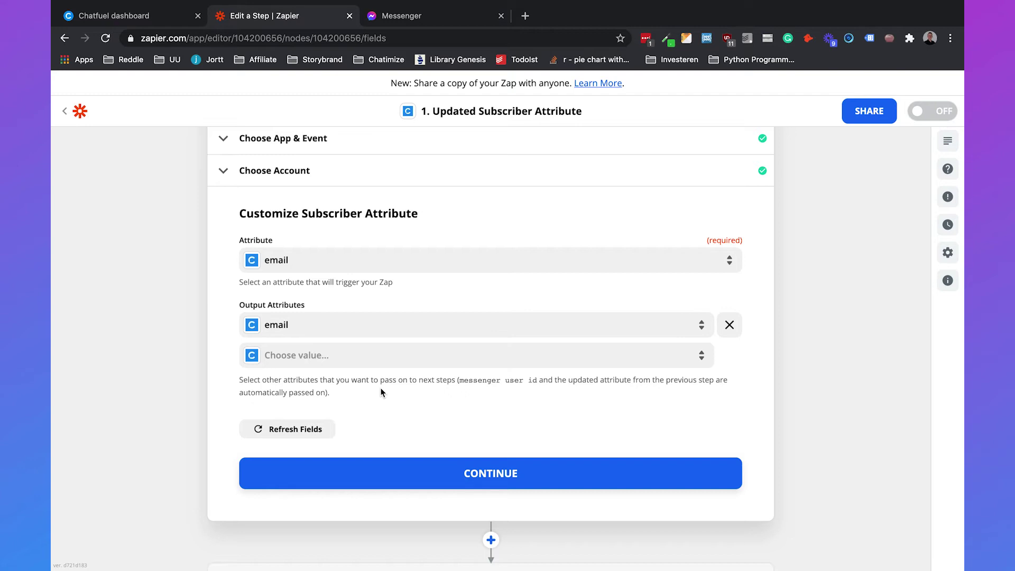
left_click(423, 476)
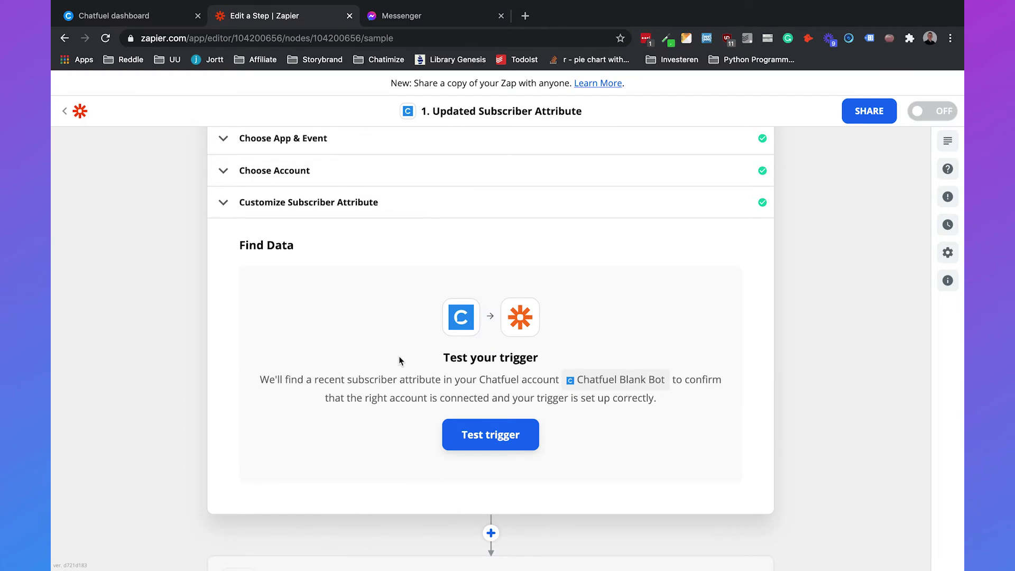
left_click(491, 434)
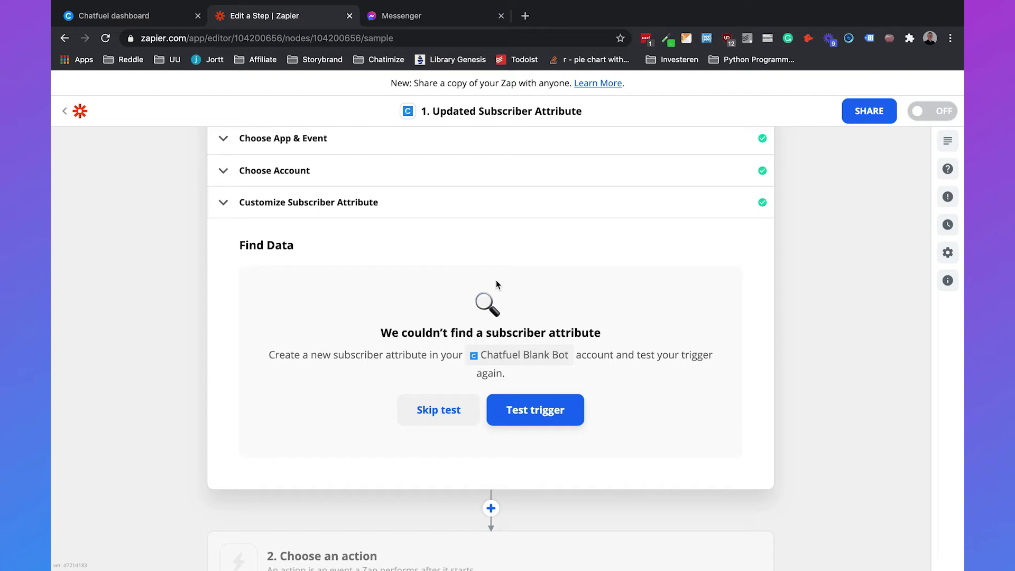
- In Messenger, rerun the Dessert recipe flow and send the suggested email reply
left_click(419, 15)
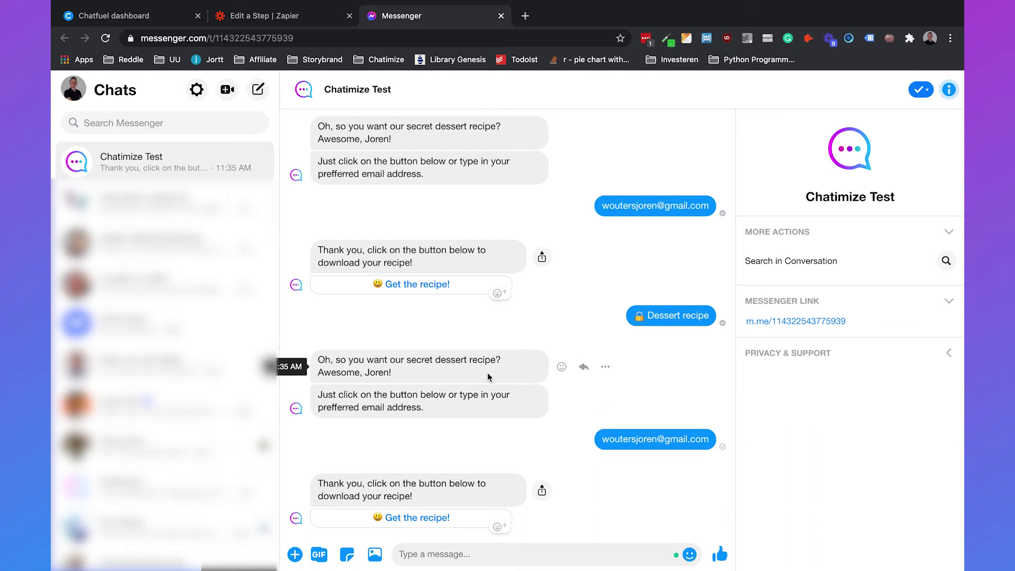
scroll(498, 325, "up", 3)
scroll(498, 325, "up", 2)
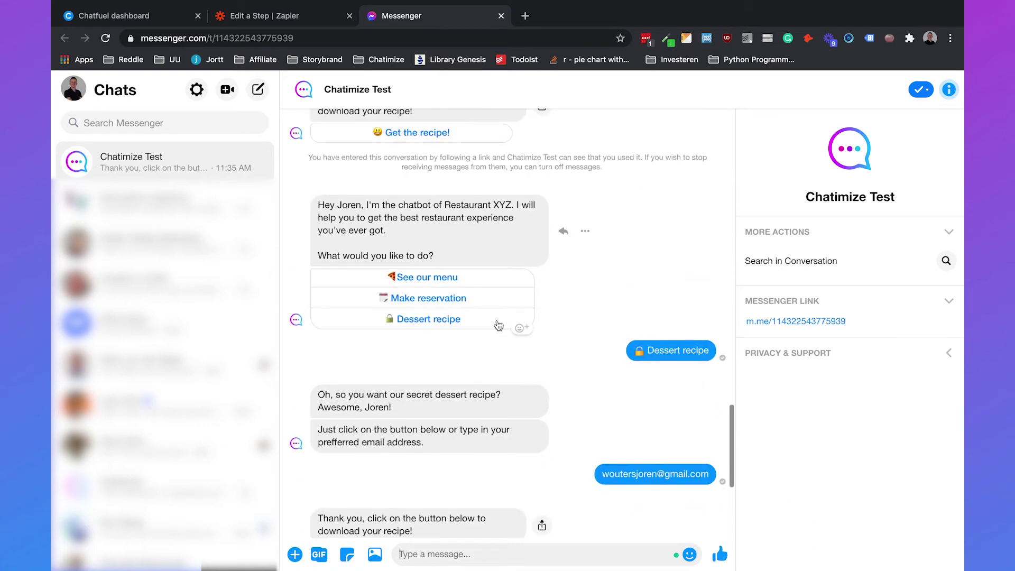
left_click(445, 323)
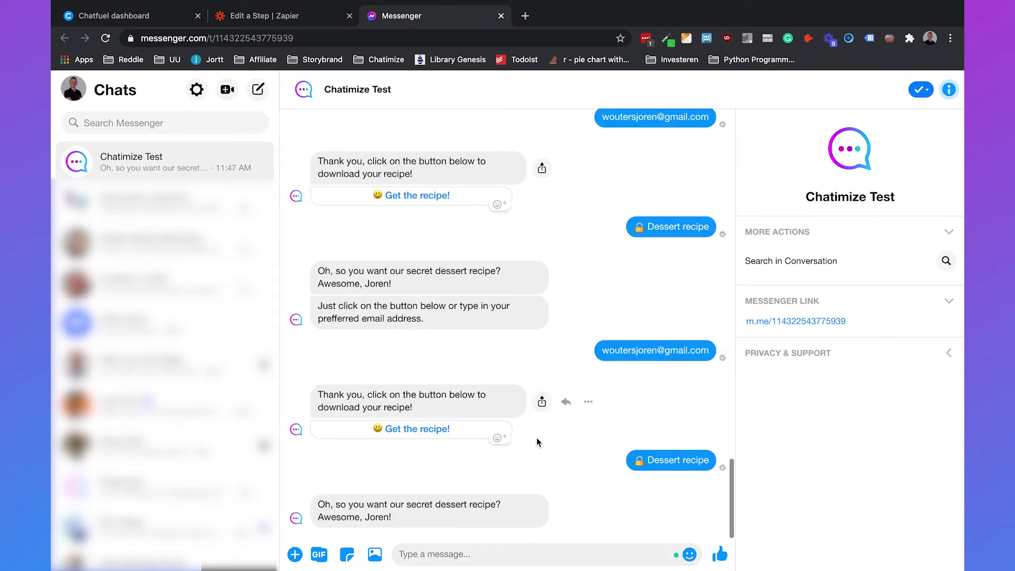
left_click(521, 516)
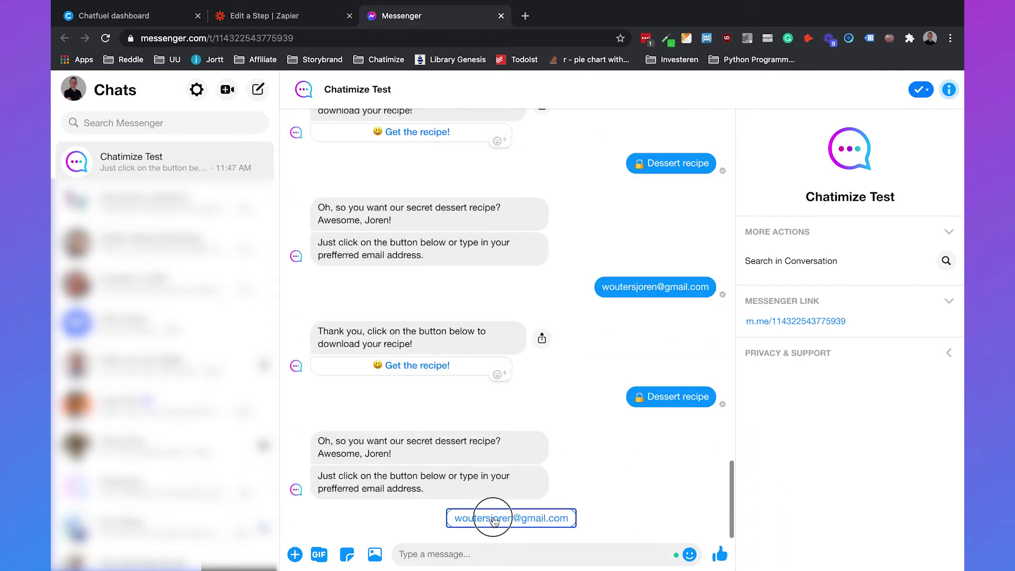
- Back in Zapier, retest the trigger successfully and continue to the action step
left_click(289, 21)
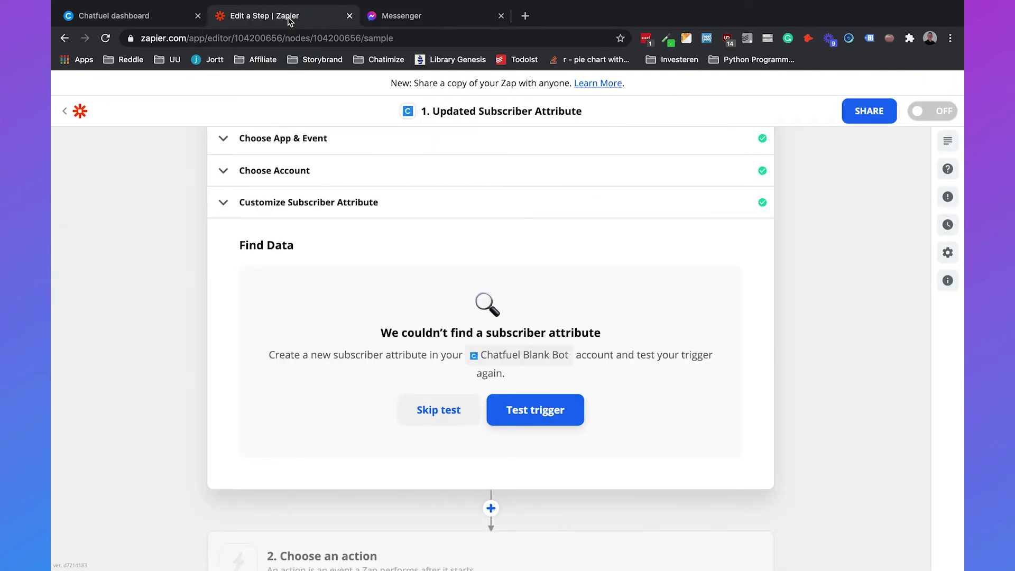
left_click(547, 412)
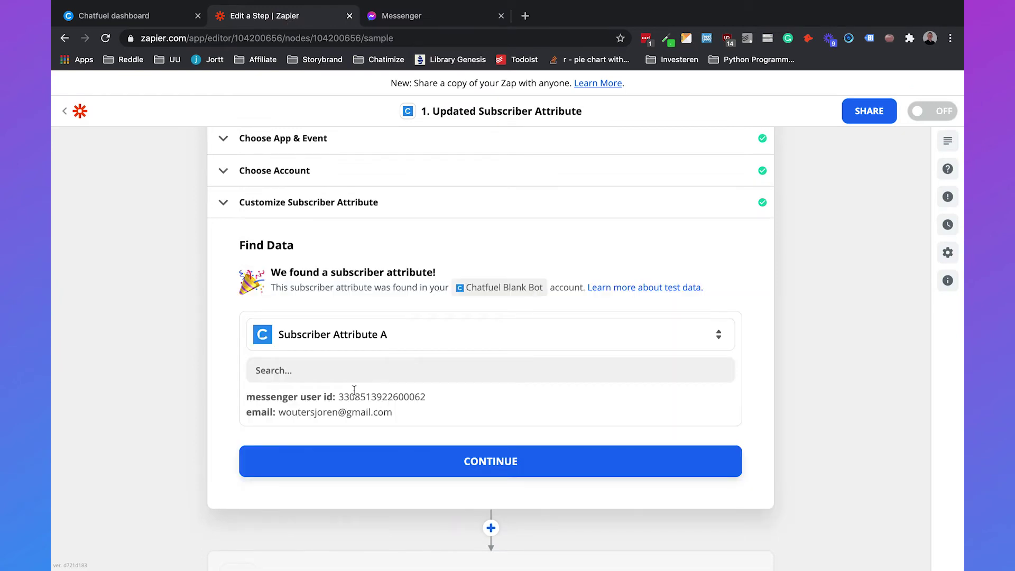
left_click(436, 457)
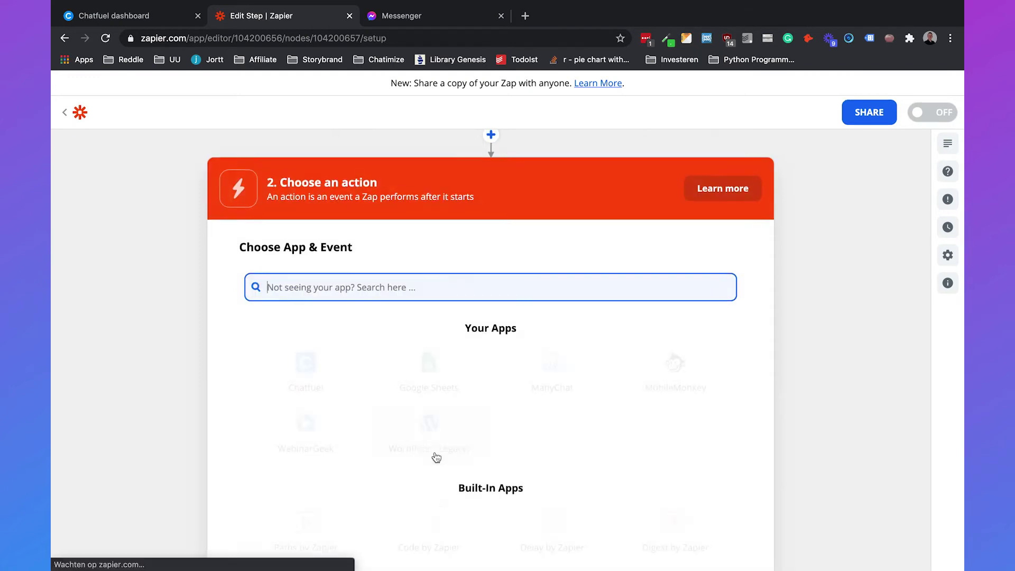
- Choose ActiveCampaign as the action app with the Add Contact to Automation event
type("a")
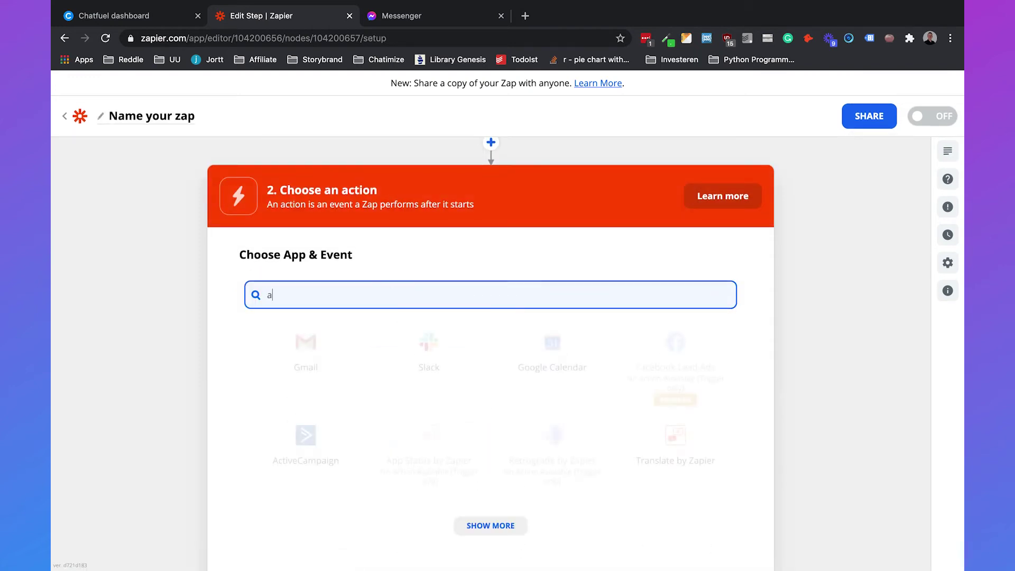
type("ctivecampaign")
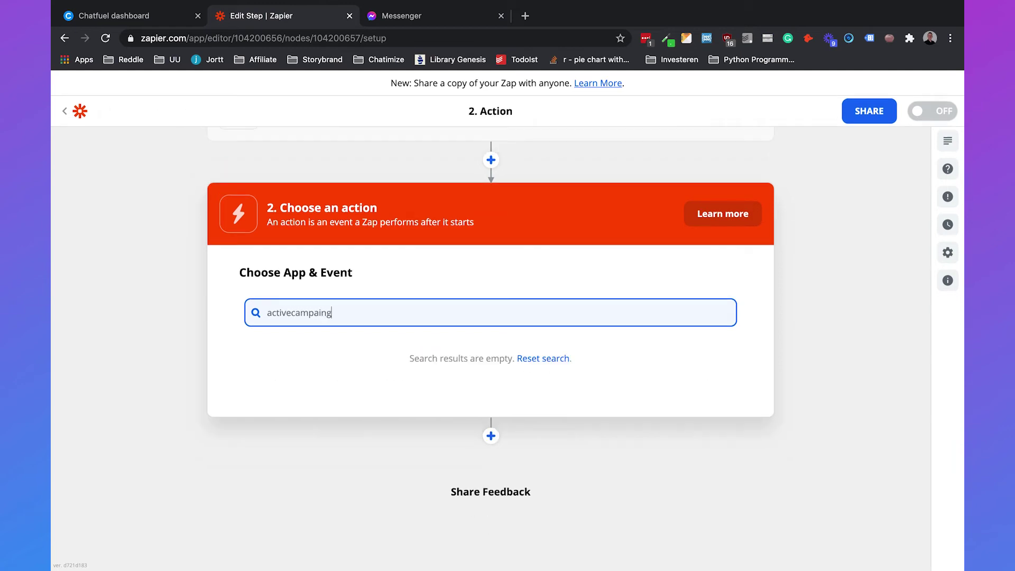
left_click(305, 346)
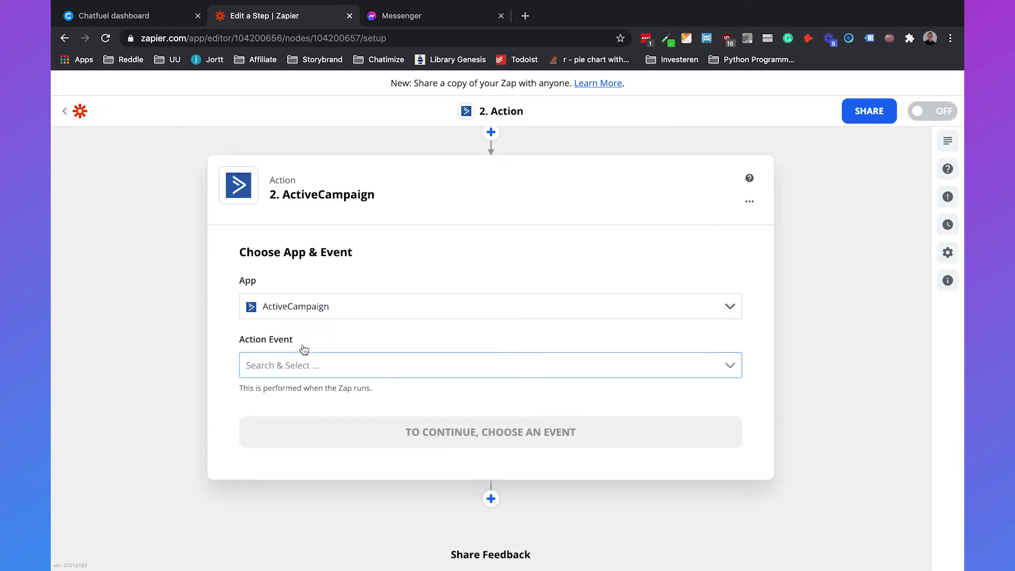
left_click(326, 367)
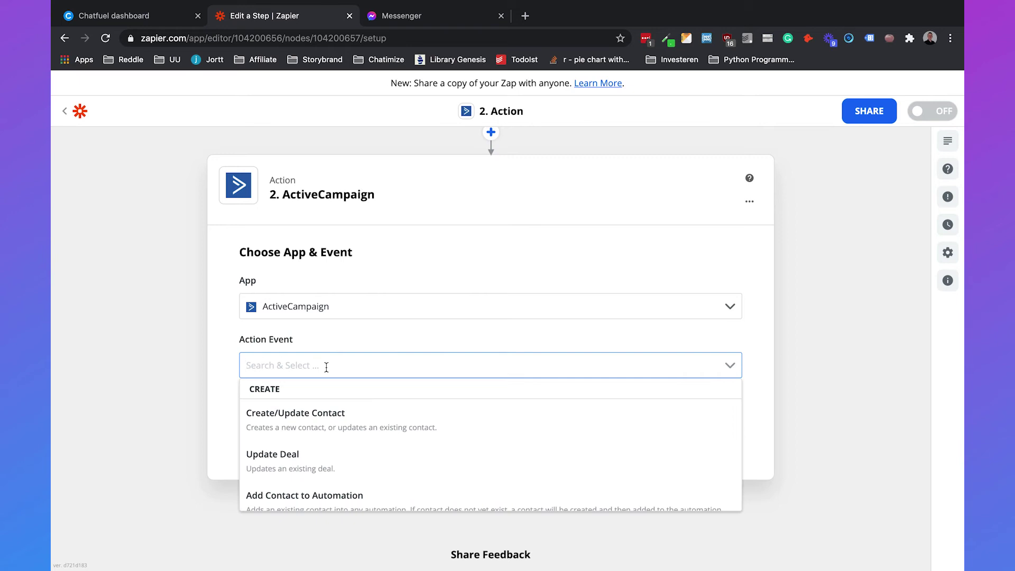
scroll(328, 455, "down", 1)
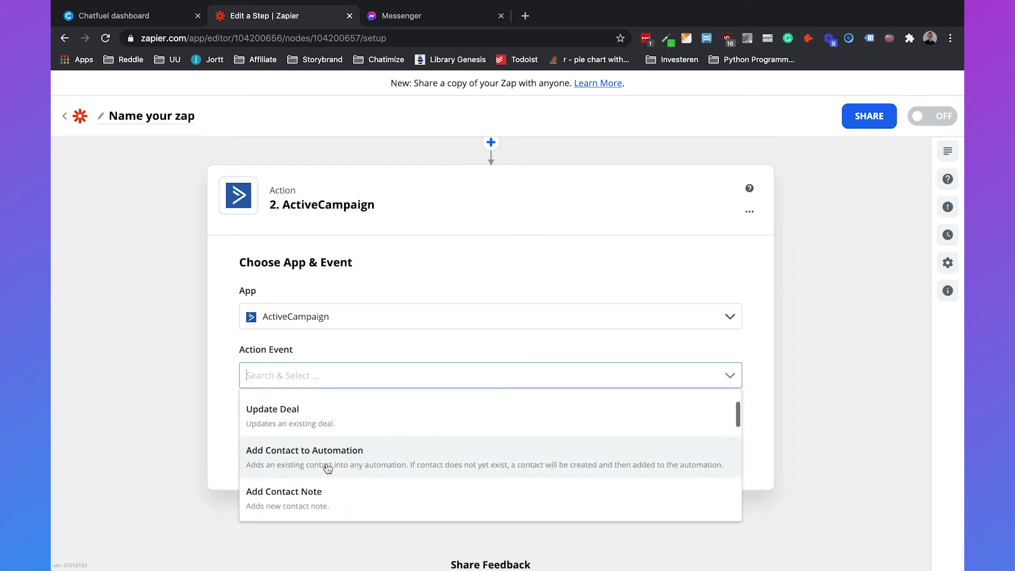
left_click(327, 457)
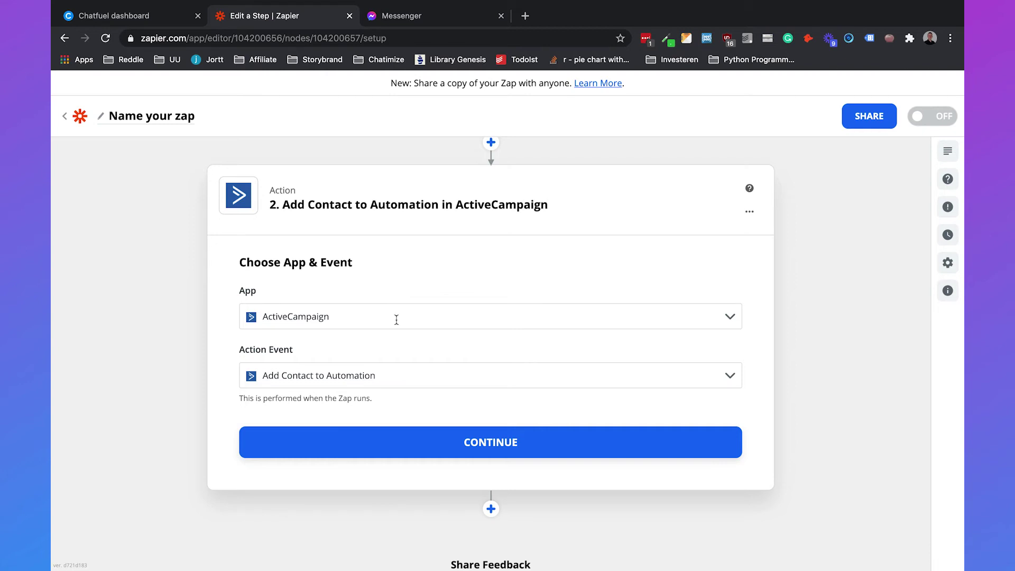
left_click(398, 443)
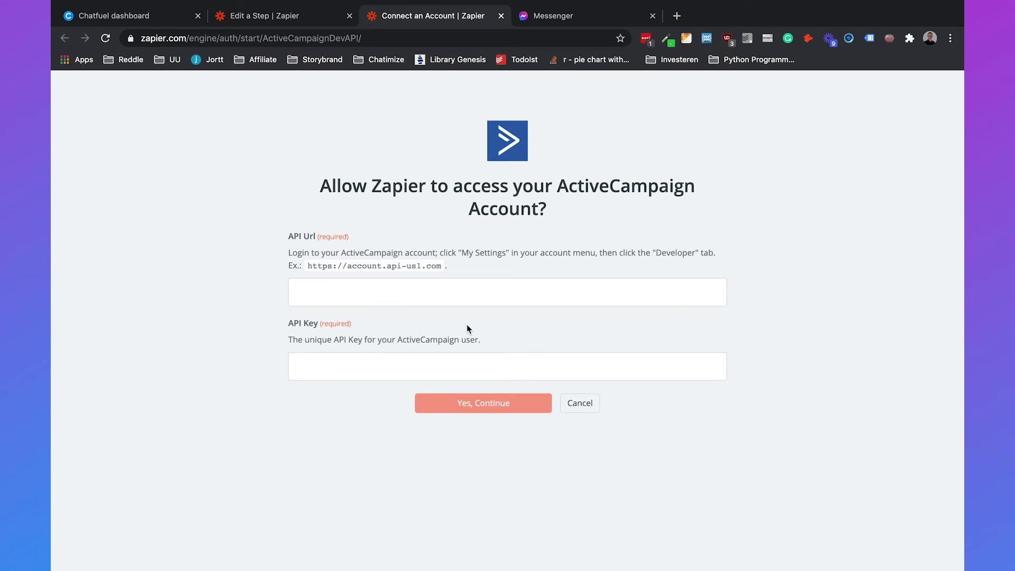
- Open the ActiveCampaign account site in a new tab and go to Settings > Developer
left_click(677, 16)
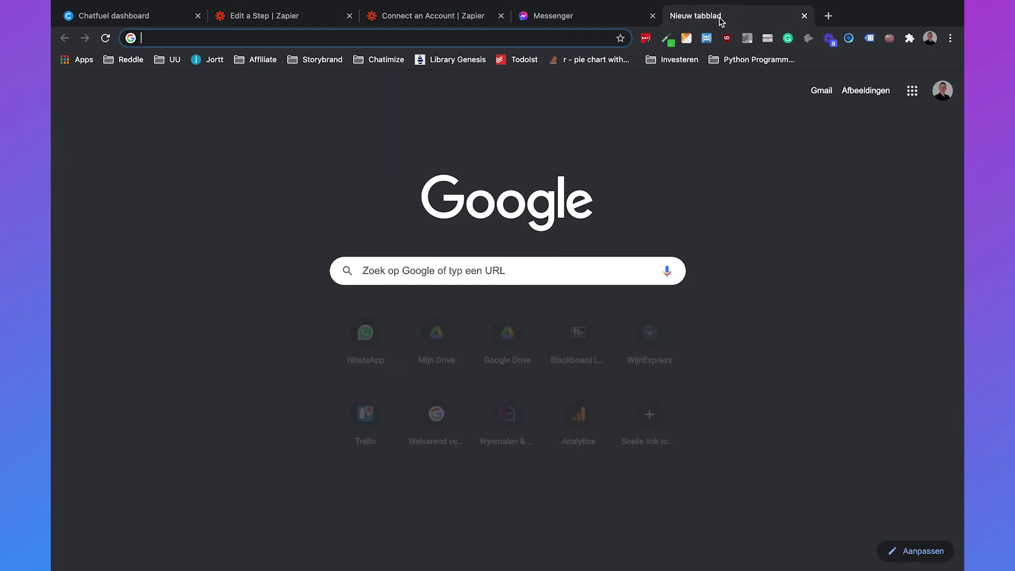
type("chatimize.activehosted.com")
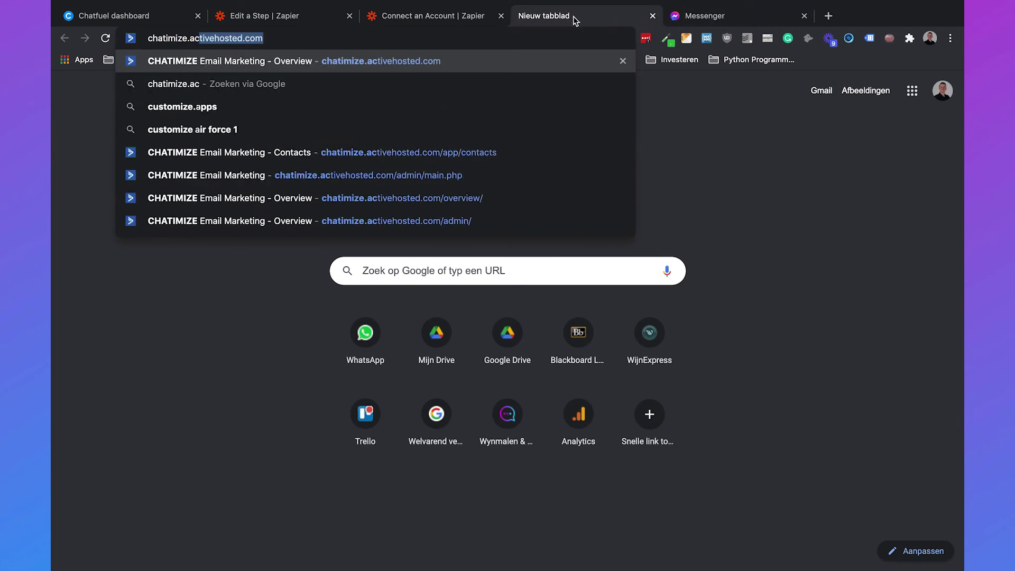
key("Return")
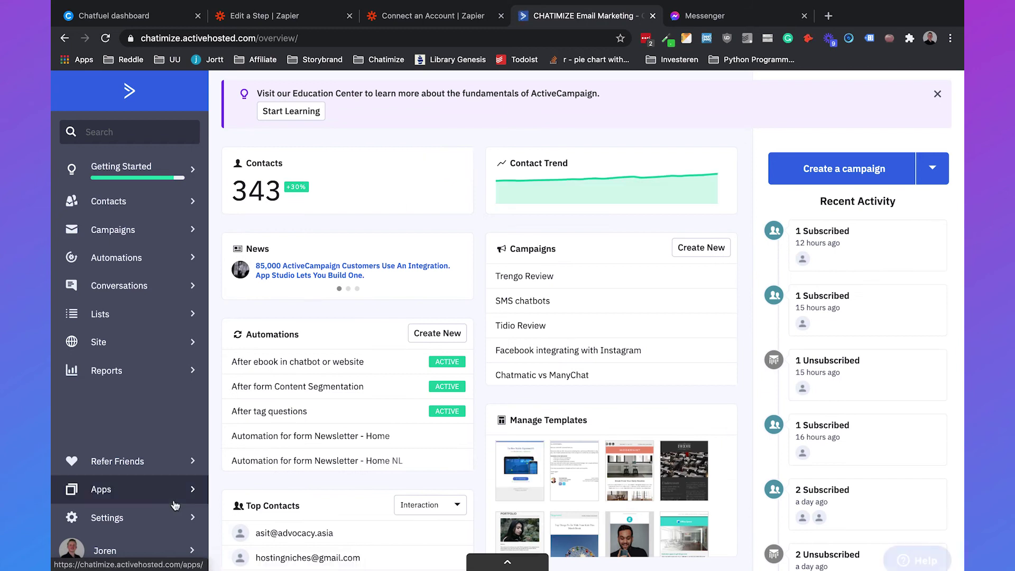
left_click(126, 521)
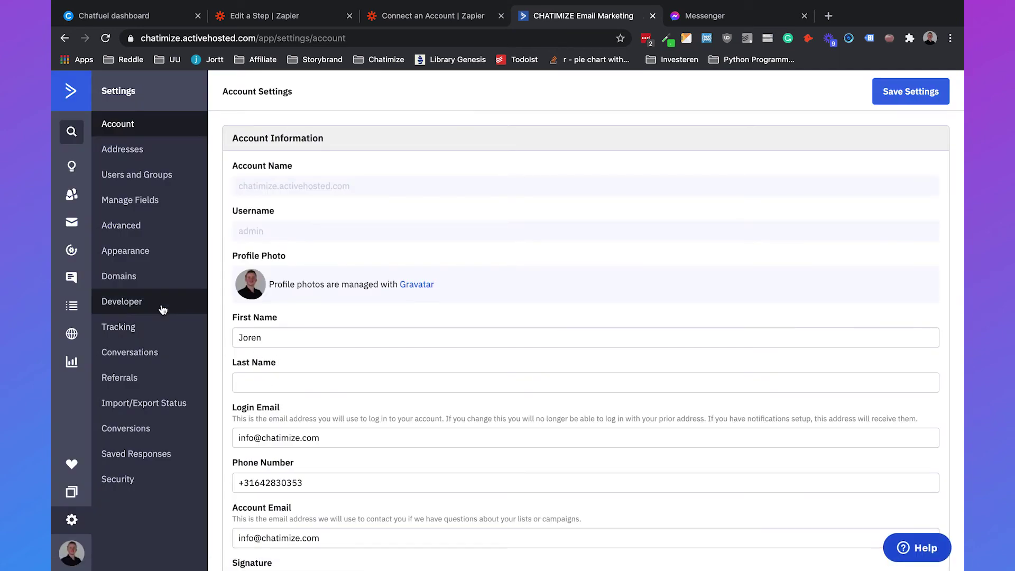
left_click(129, 305)
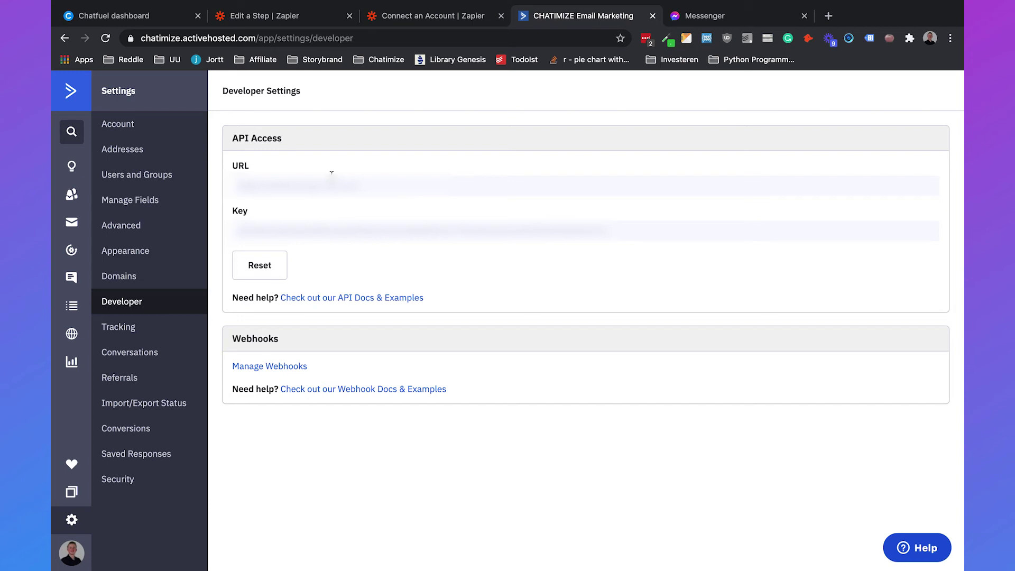
- Copy the ActiveCampaign API URL into Zapier's API Url field
triple_click(331, 185)
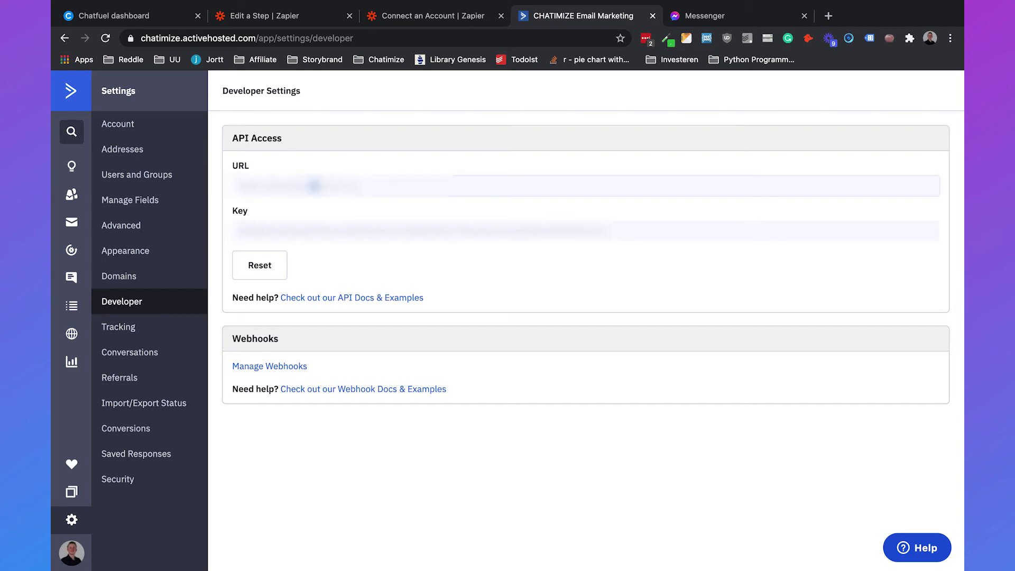
left_click(420, 17)
left_click(385, 285)
key("super+v")
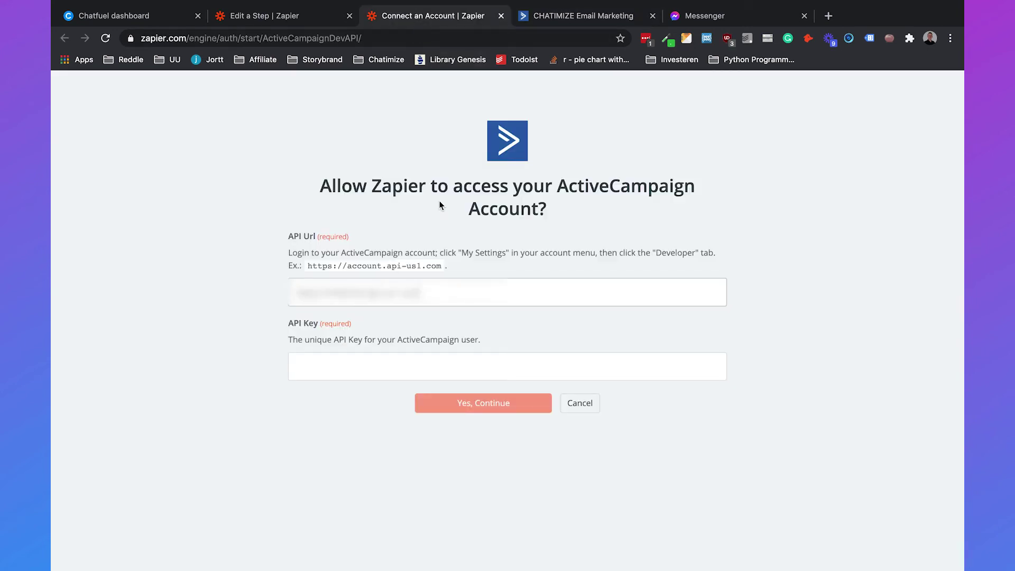
- Copy the API key into Zapier's API Key field and submit the connection
left_click(561, 16)
triple_click(423, 231)
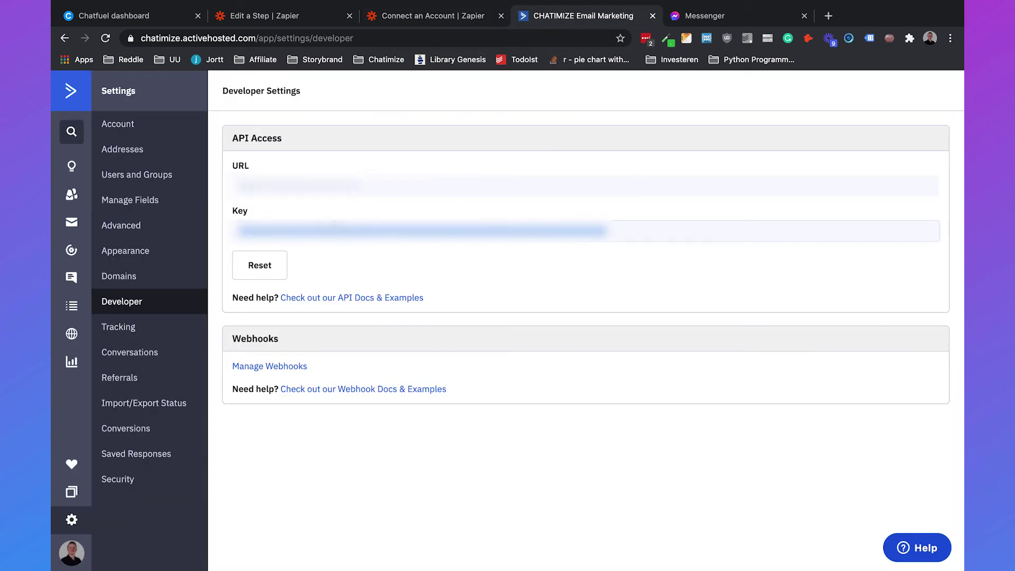
left_click(425, 19)
left_click(353, 356)
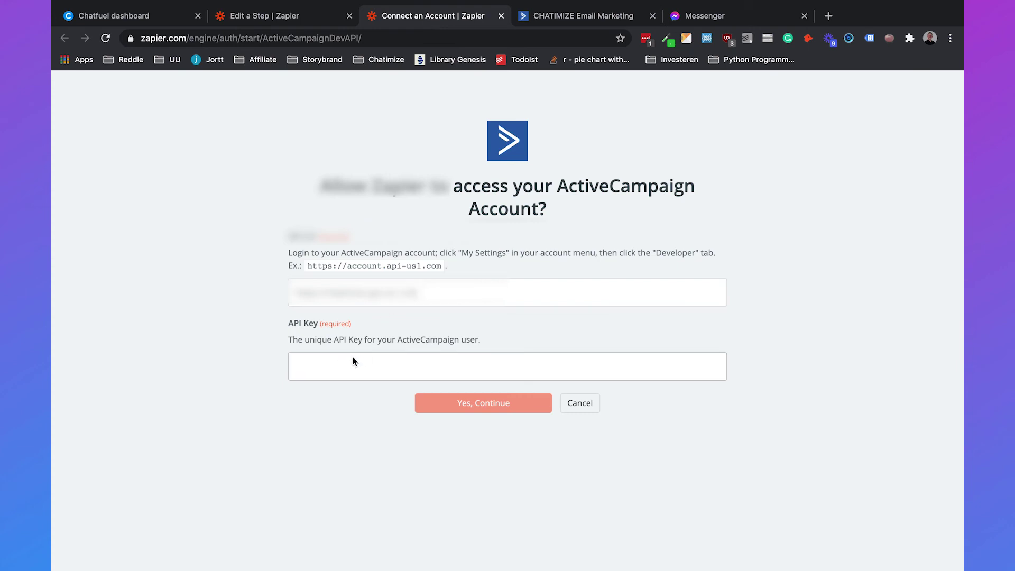
key("super+v")
left_click(464, 406)
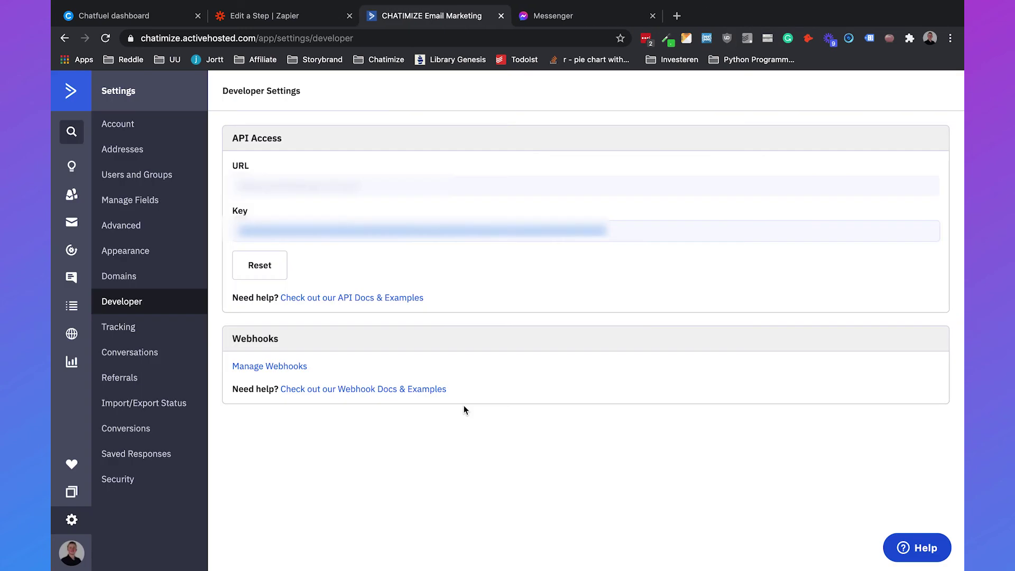
left_click(311, 15)
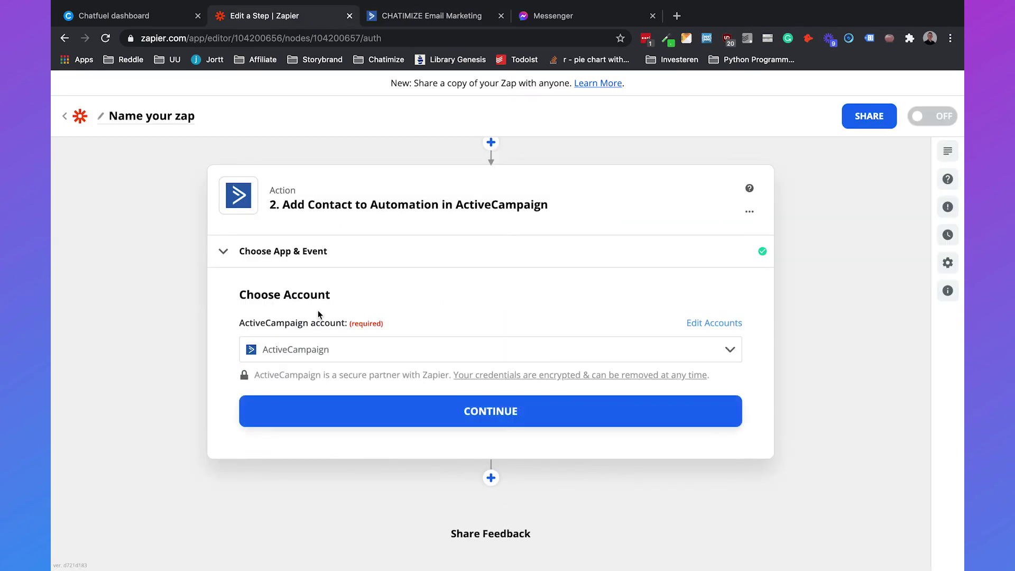
- Target the Secret Desert Recipe automation and map Chatfuel's Email to Subscriber Email
left_click(489, 411)
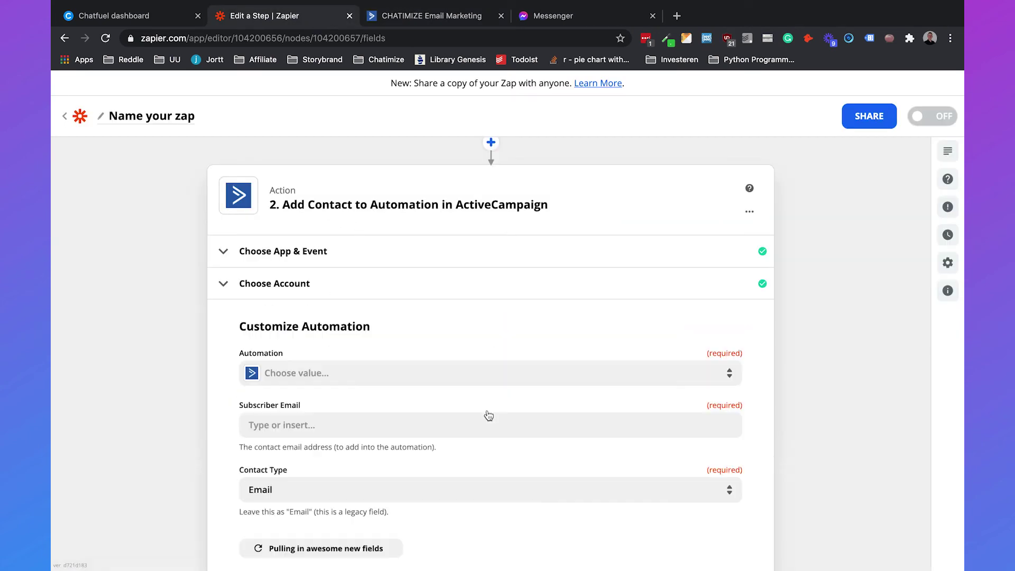
scroll(475, 370, "down", 3)
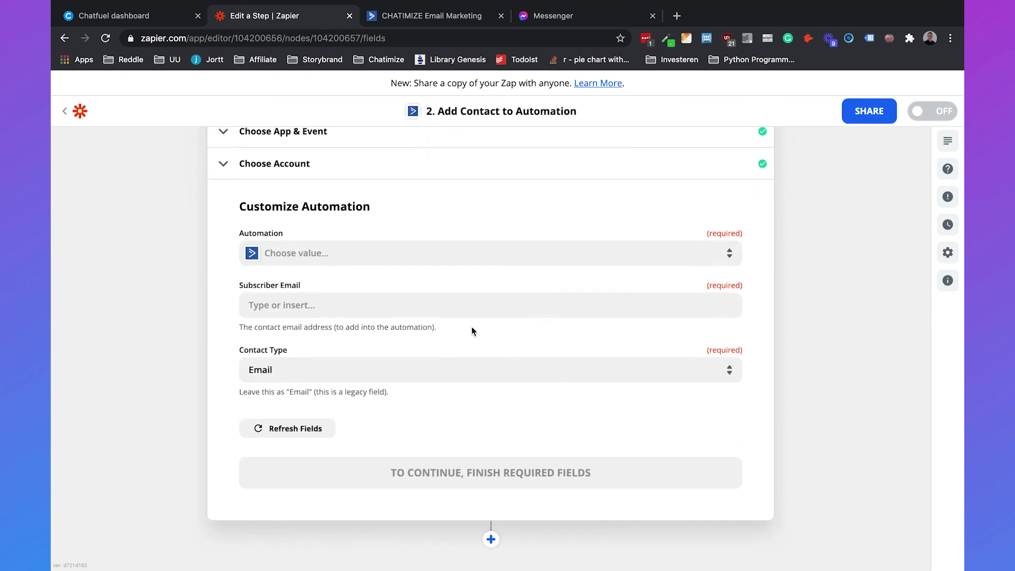
left_click(457, 254)
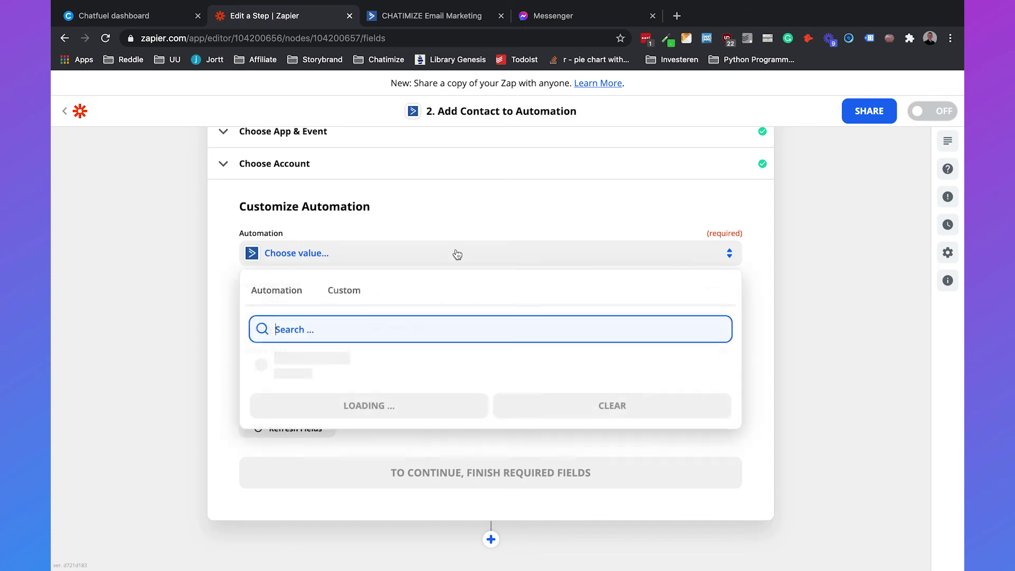
left_click(343, 361)
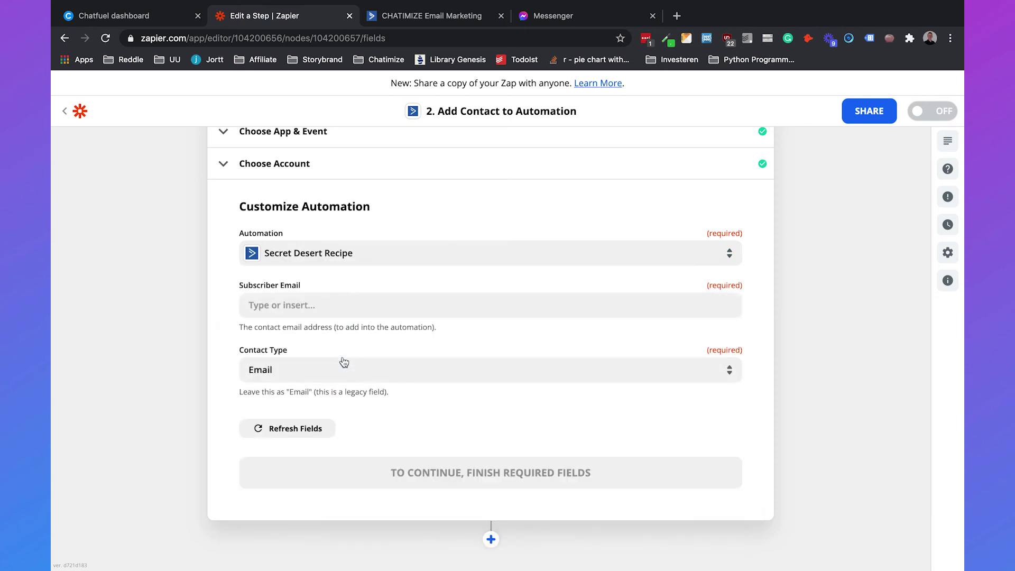
left_click(348, 300)
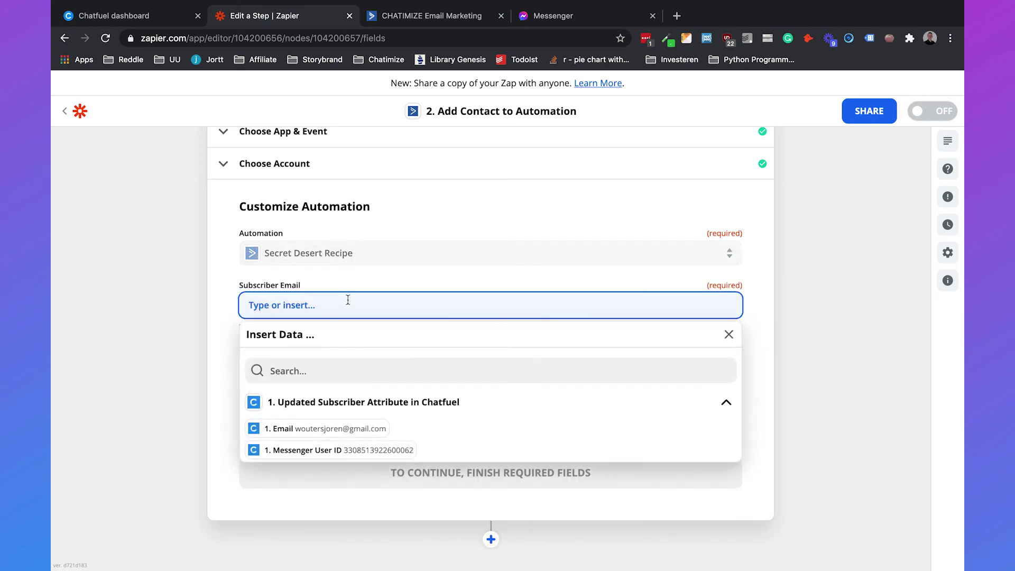
left_click(289, 429)
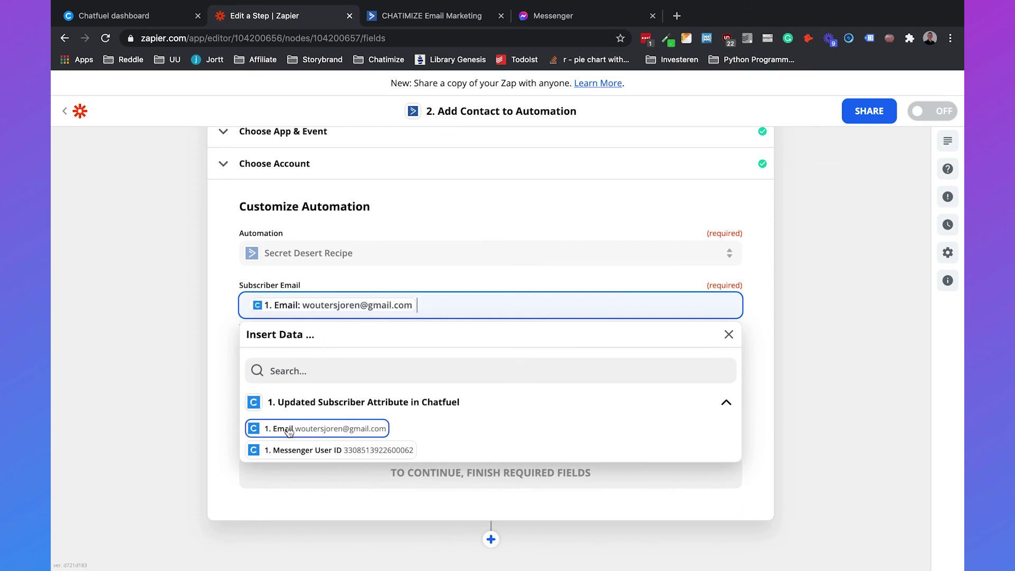
left_click(217, 336)
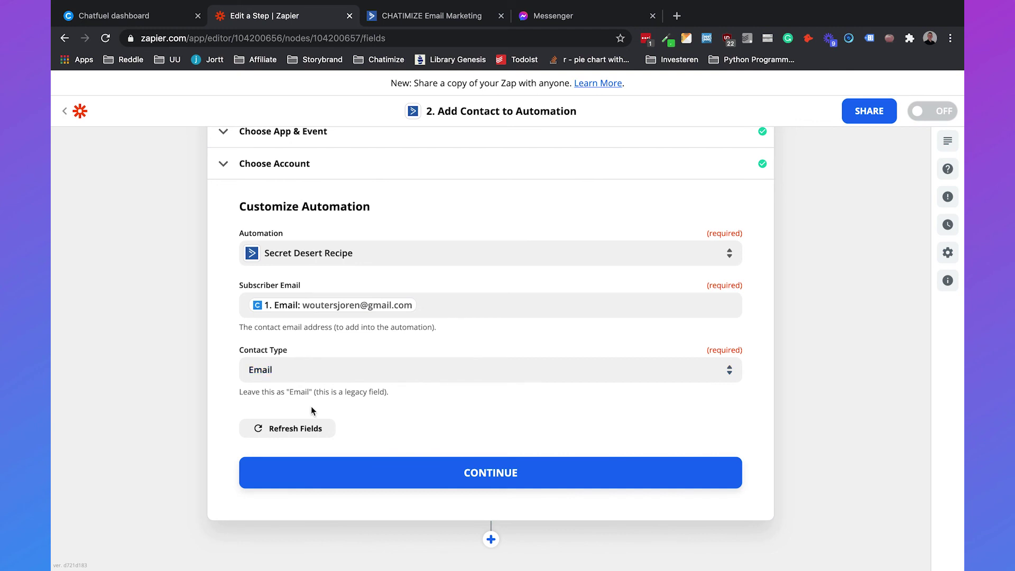
left_click(411, 474)
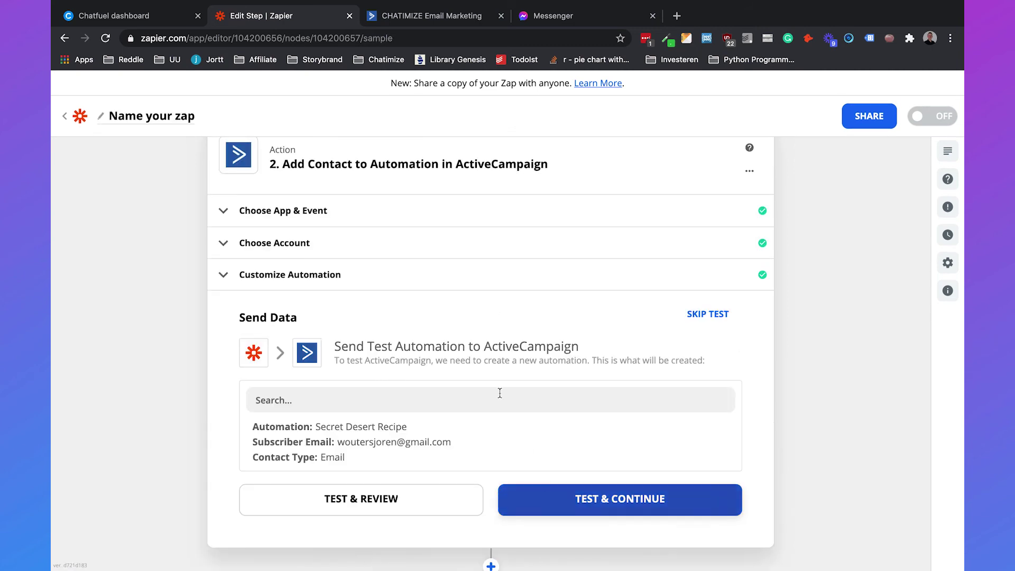
- Run the ActiveCampaign test to add the contact to the automation, then turn the Zap on
left_click(542, 507)
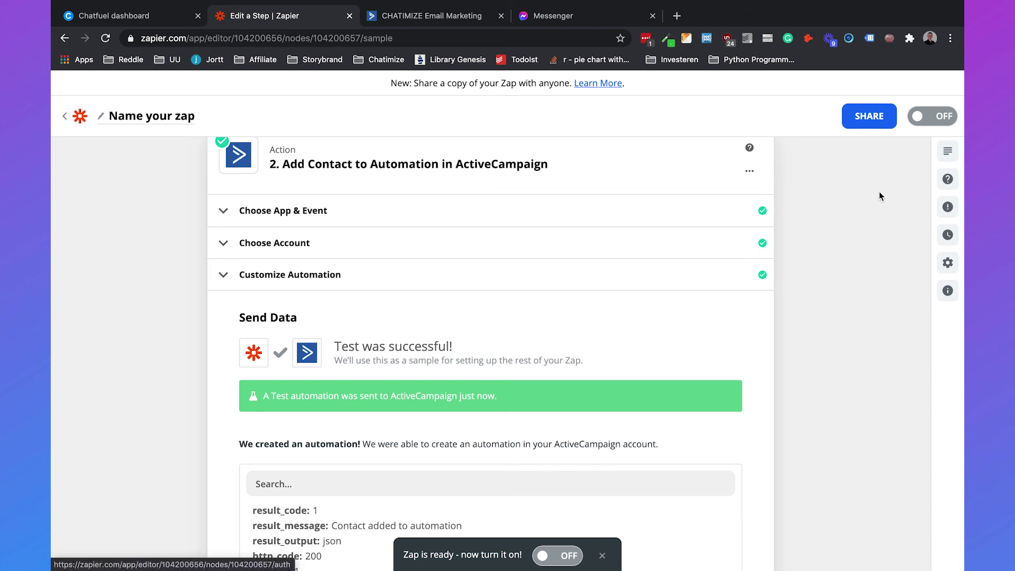
scroll(738, 331, "down", 3)
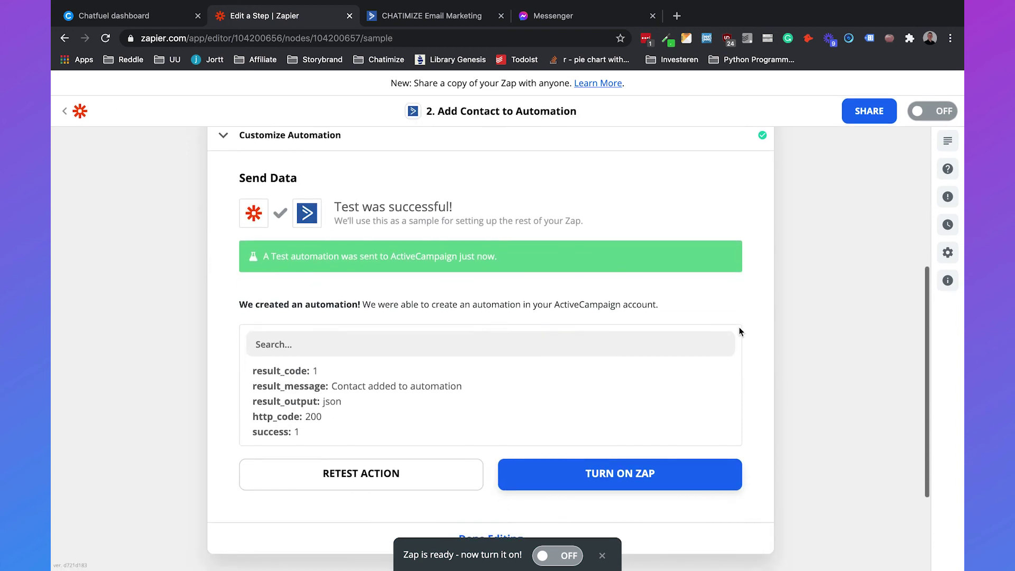
left_click(544, 552)
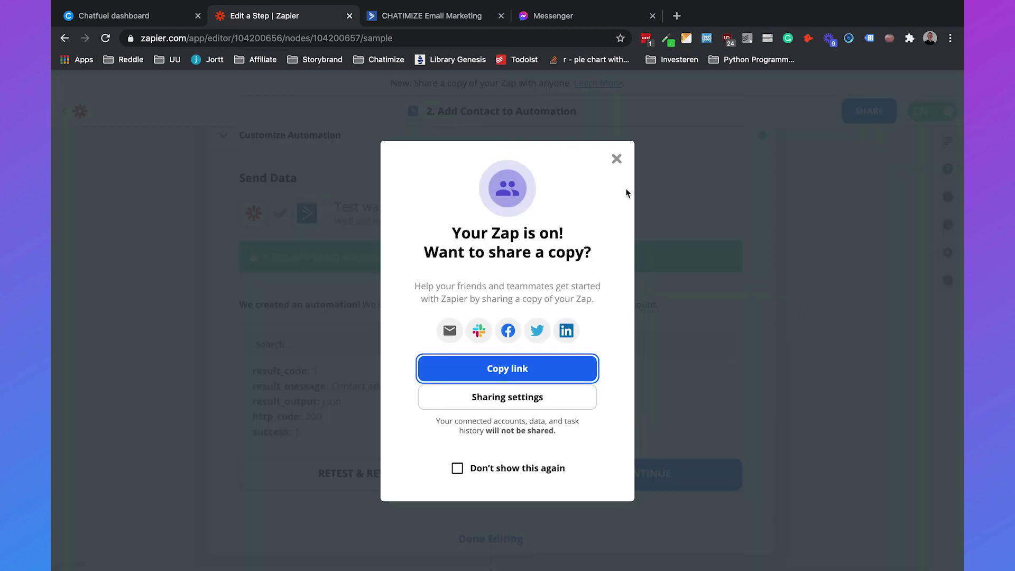
left_click(614, 160)
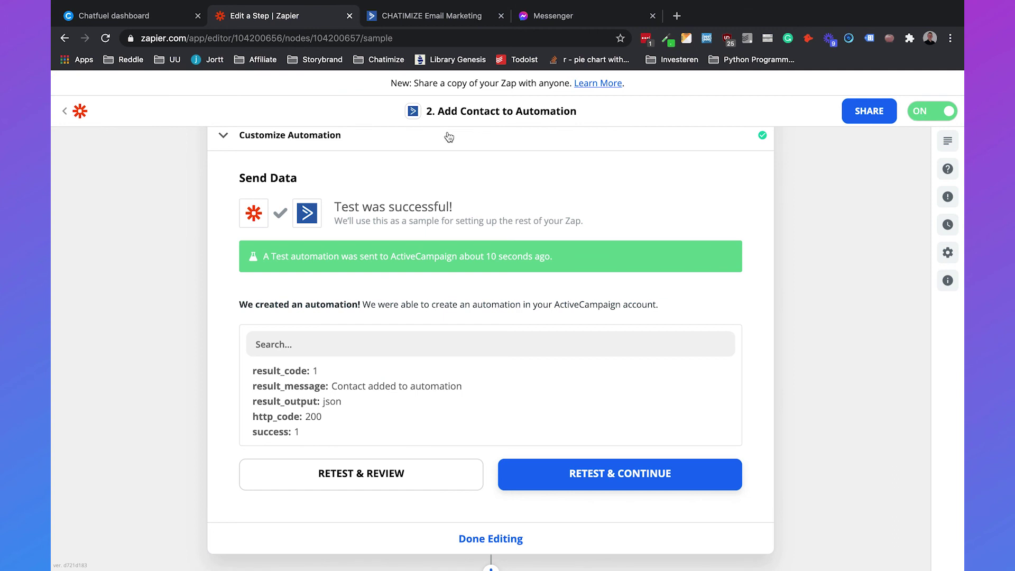
- Rerun the Dessert recipe flow with Chatimize Test and submit the suggested email address
left_click(592, 21)
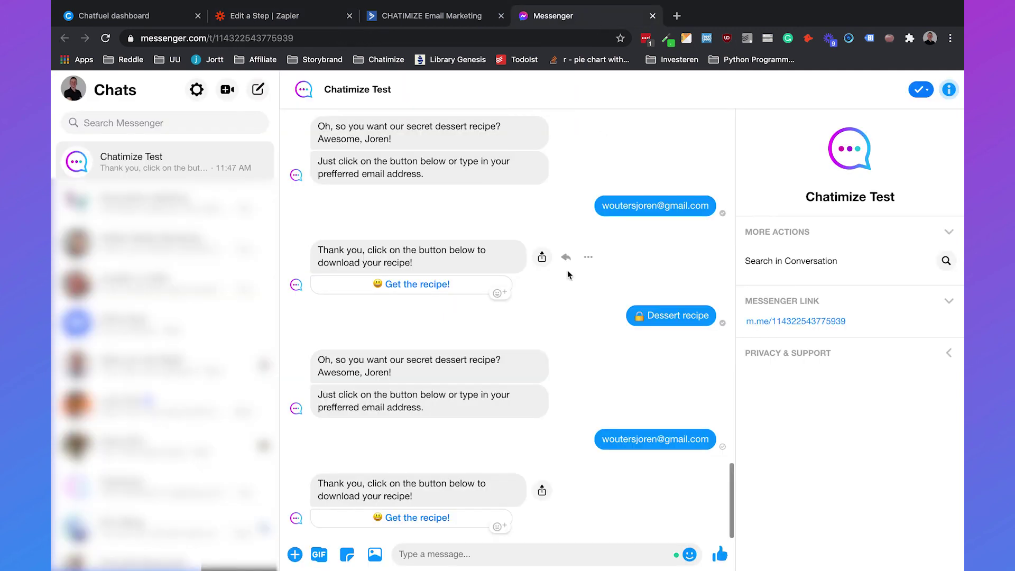
scroll(567, 272, "up", 5)
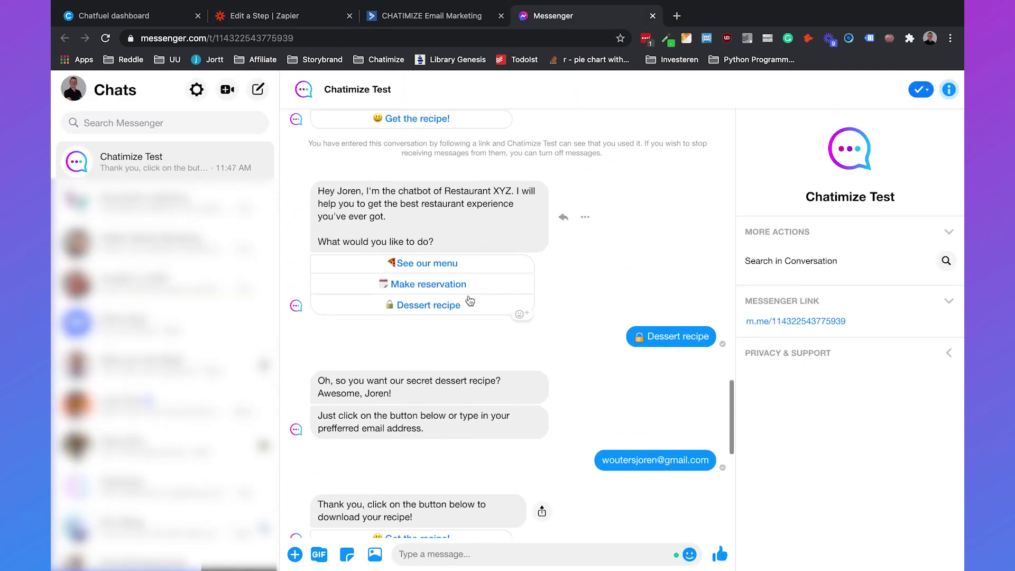
left_click(423, 305)
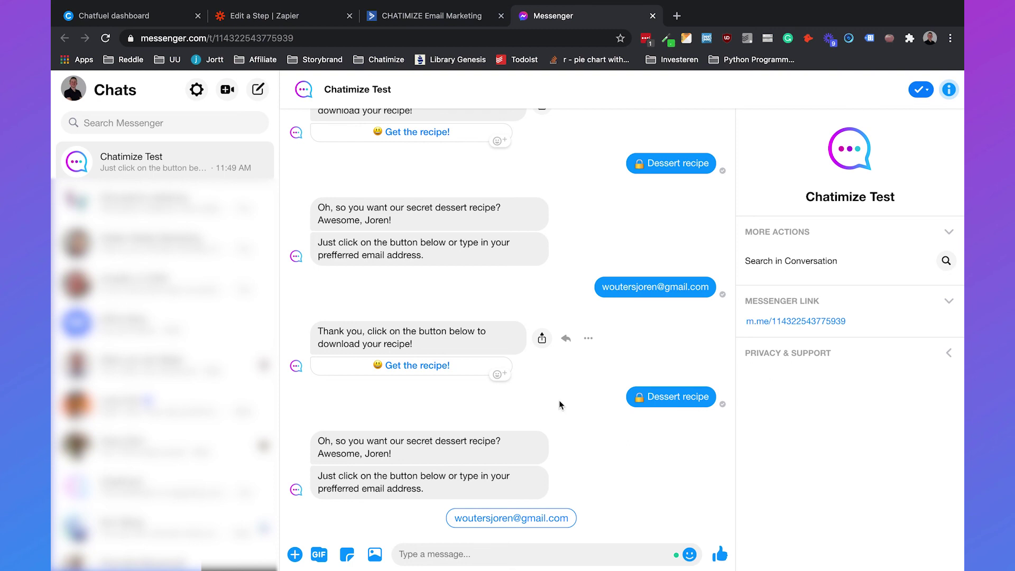
left_click(476, 520)
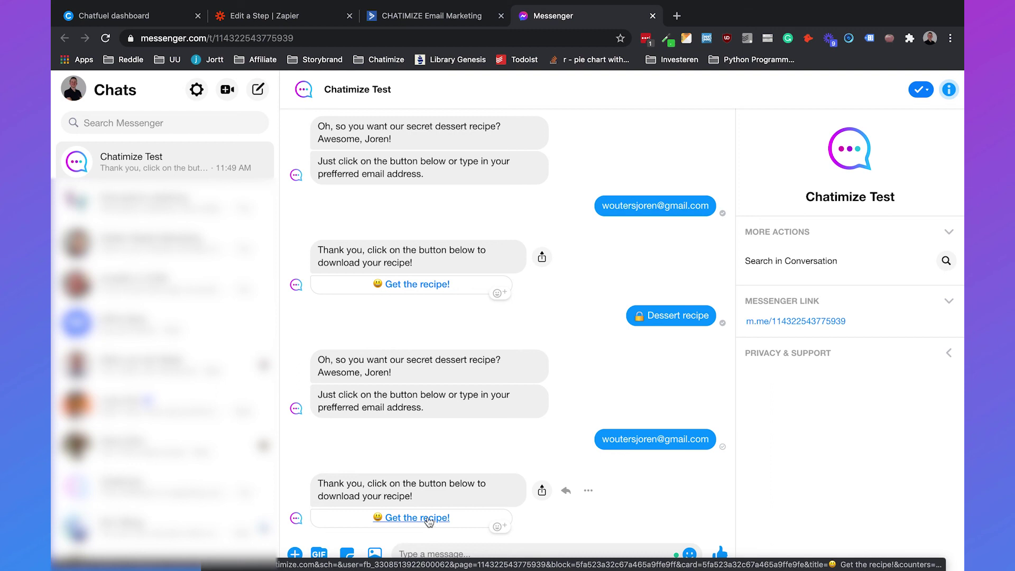
- Go to gmail.com in a new browser tab
left_click(676, 16)
type("gmail.")
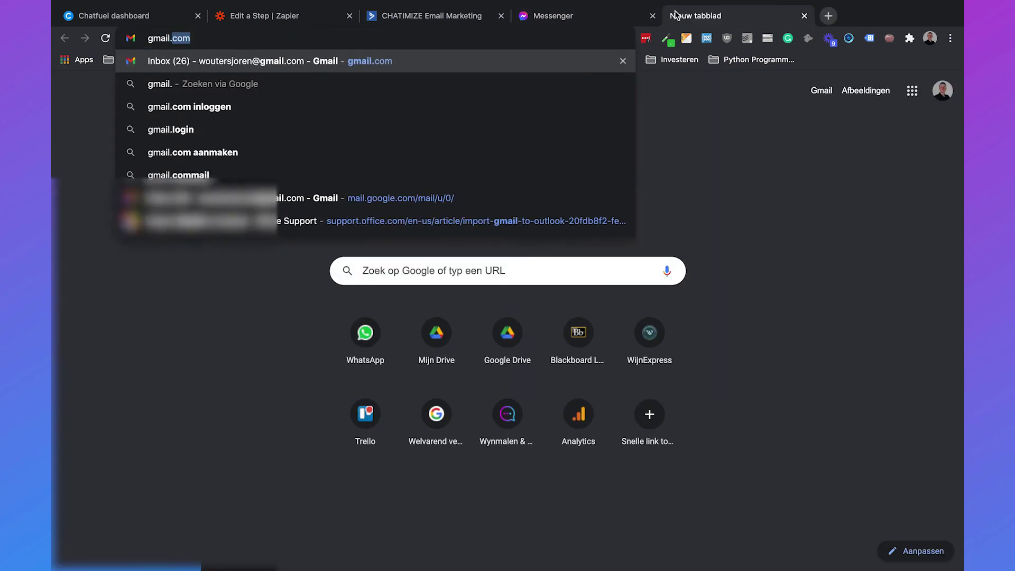
key("Return")
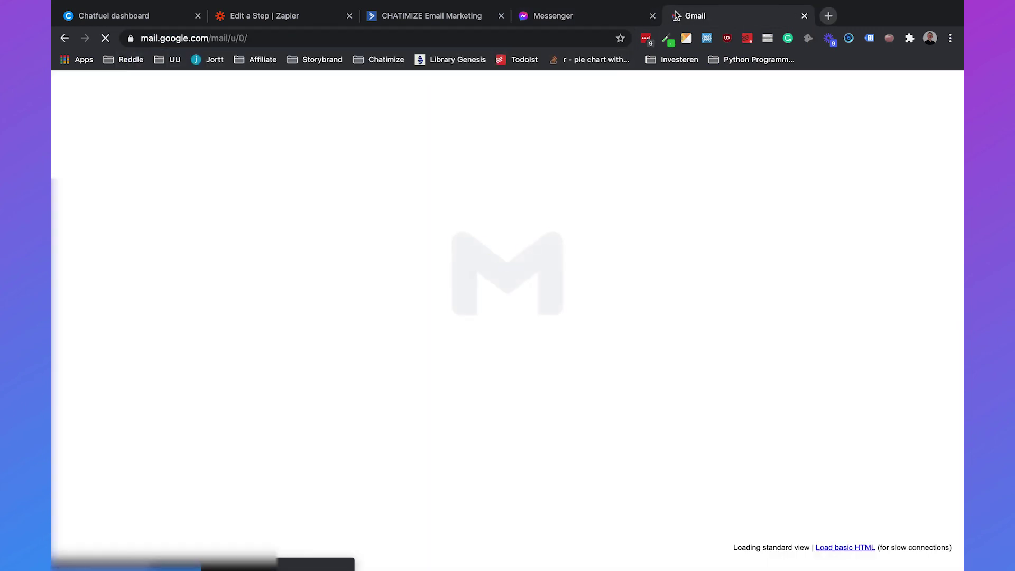
- Open the 'Secret dessert recipe' email and read its opening lines
left_click(469, 197)
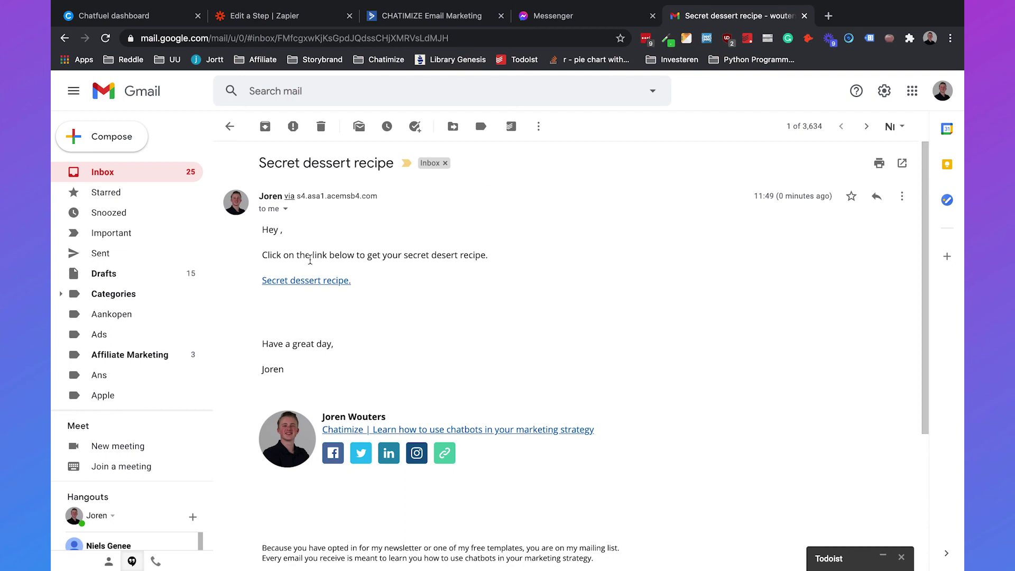
left_click_drag(260, 252, 494, 257)
left_click(496, 257)
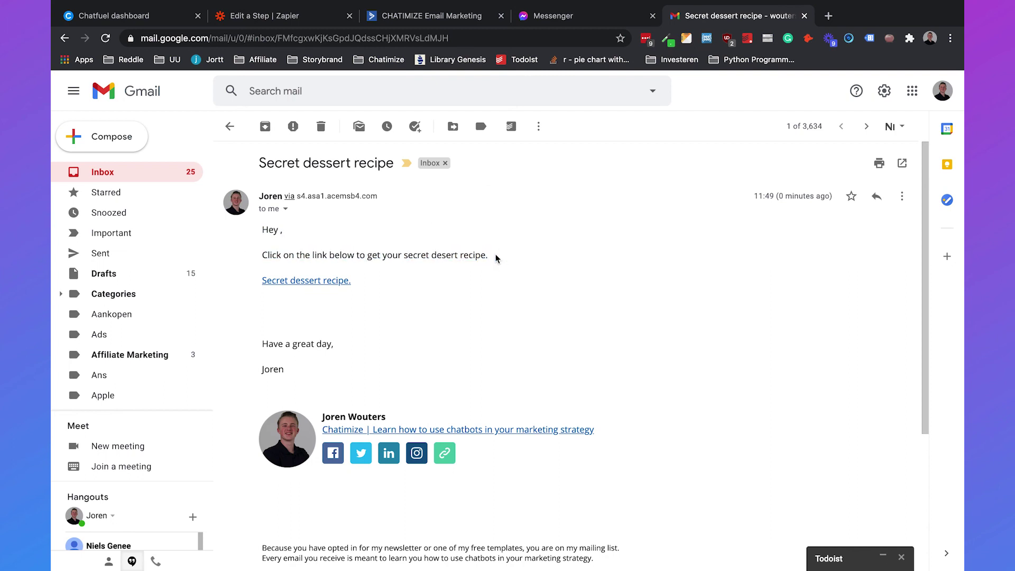